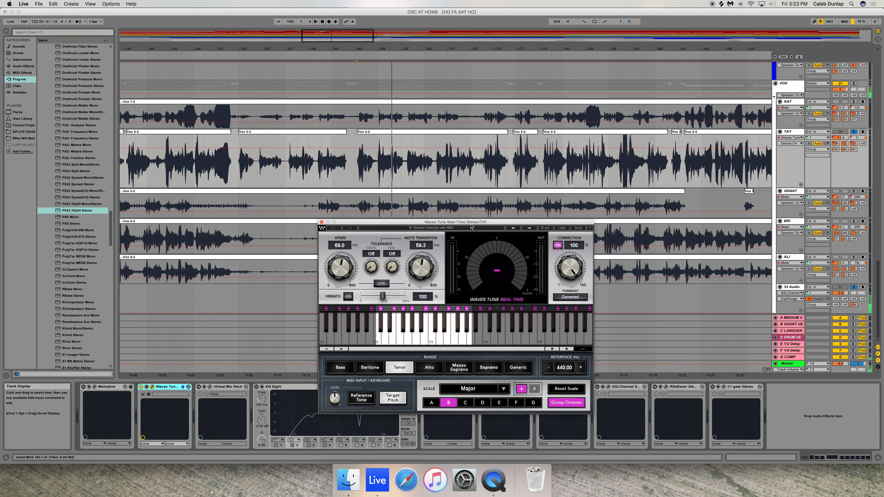
# Lower Waves Tune's Speed and its Note Transition to 0.1 ms, and audition the heavily tuned vocal
pyautogui.click(432, 267)
pyautogui.moveTo(340, 268); pyautogui.dragTo(339, 303)
pyautogui.moveTo(420, 267); pyautogui.dragTo(421, 293)
pyautogui.press('space')
pyautogui.press('space')
# Set Waves Tune's Speed to about 68.1 ms and its Note Transition to about 58.4 ms
pyautogui.moveTo(349, 269); pyautogui.dragTo(349, 241)
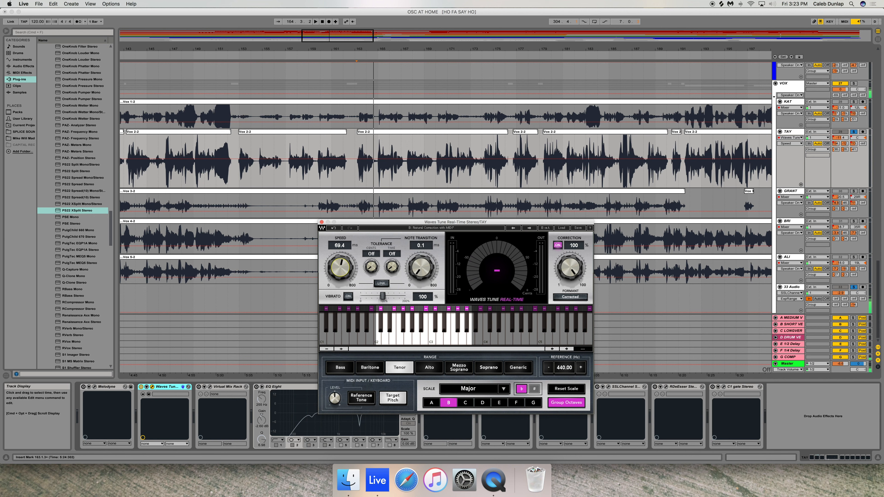
pyautogui.moveTo(416, 276)
pyautogui.mouseDown()
pyautogui.moveTo(417, 243)
pyautogui.moveTo(421, 277)
pyautogui.mouseUp()
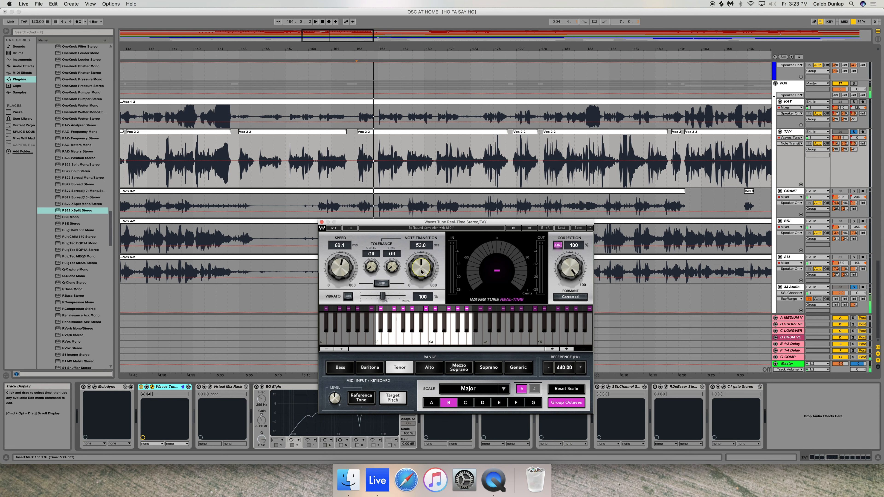
pyautogui.moveTo(421, 272); pyautogui.dragTo(419, 270)
pyautogui.click(426, 220)
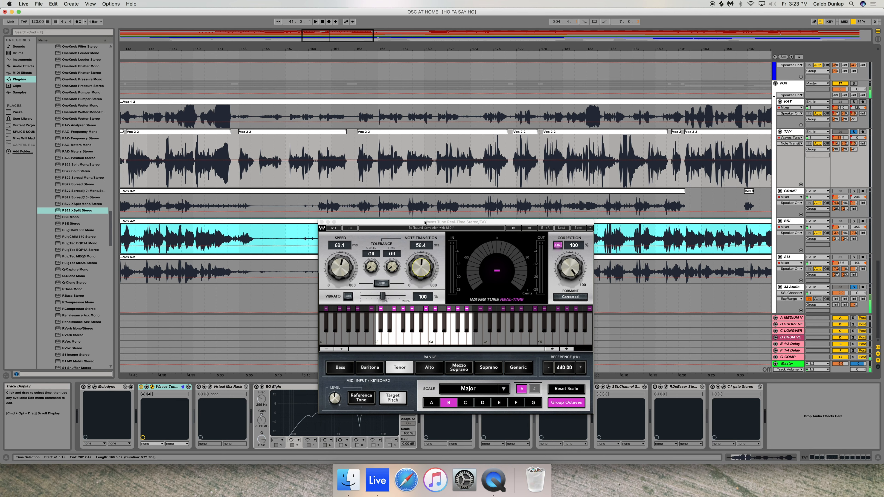
pyautogui.moveTo(425, 223); pyautogui.dragTo(407, 188)
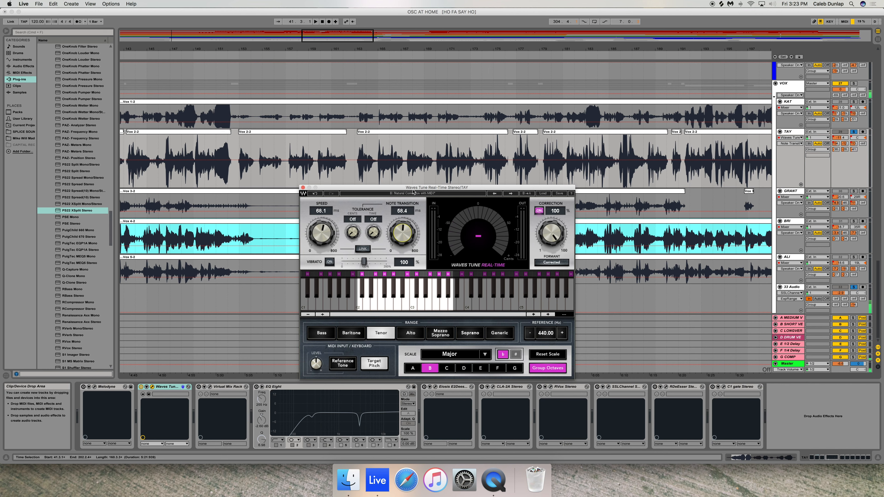
pyautogui.moveTo(420, 186); pyautogui.dragTo(421, 186)
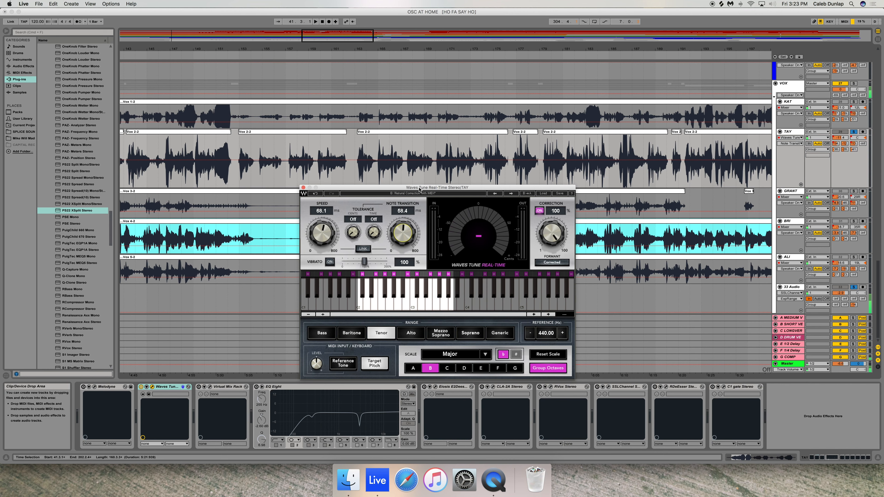
# Open and activate the Virtual Mix Rack on the soloed vocal track, checking the FG-N module's power switch
pyautogui.click(210, 387)
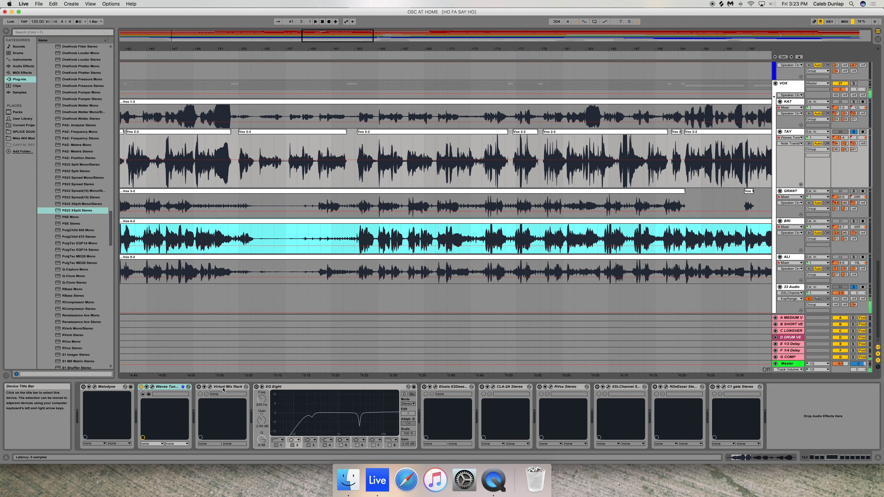
pyautogui.click(210, 387)
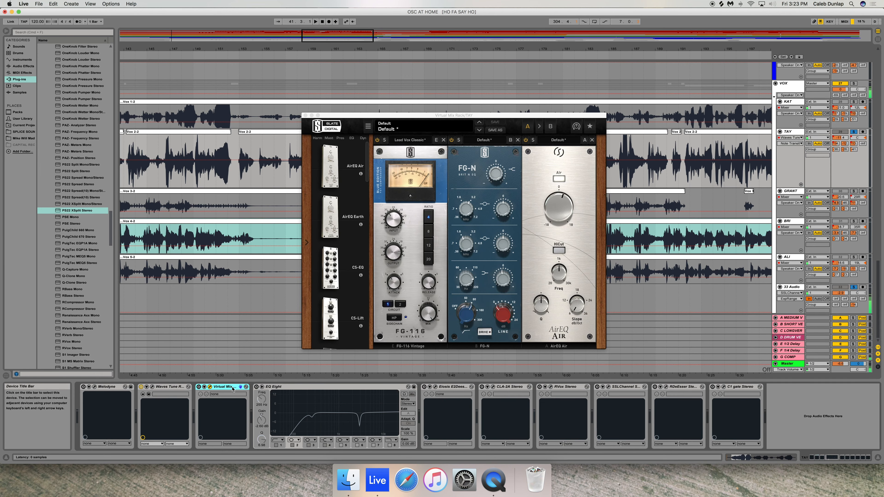
pyautogui.click(198, 386)
pyautogui.click(453, 140)
pyautogui.click(451, 140)
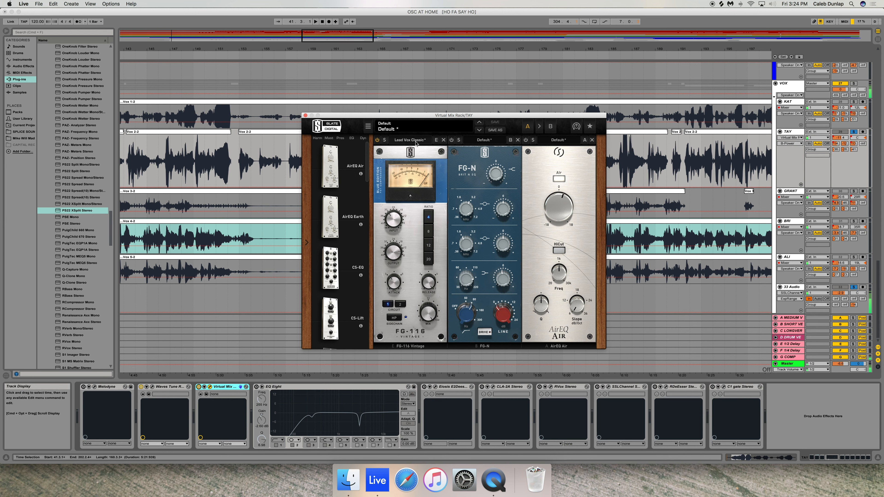
# Play the soloed vocal from about bar 153, comparing the FG-116 compressor module switched off and on
pyautogui.press('space')
pyautogui.moveTo(419, 116); pyautogui.dragTo(466, 235)
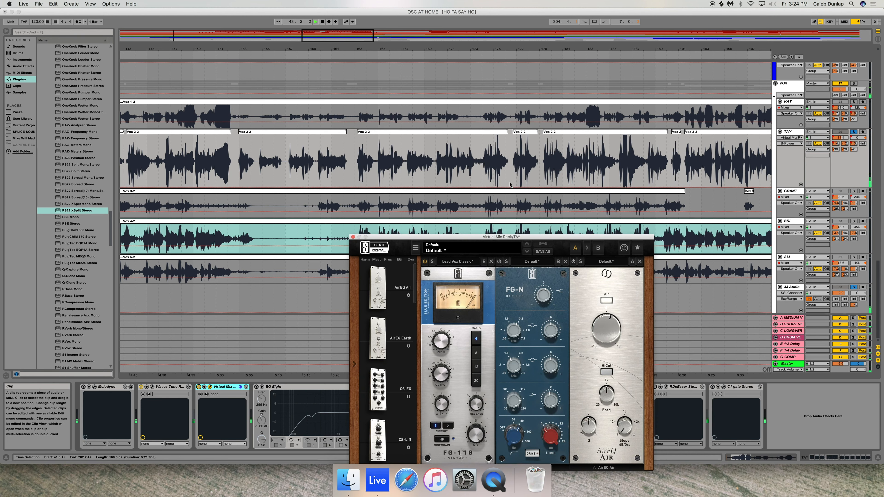
pyautogui.hscroll(-3, 512, 185)
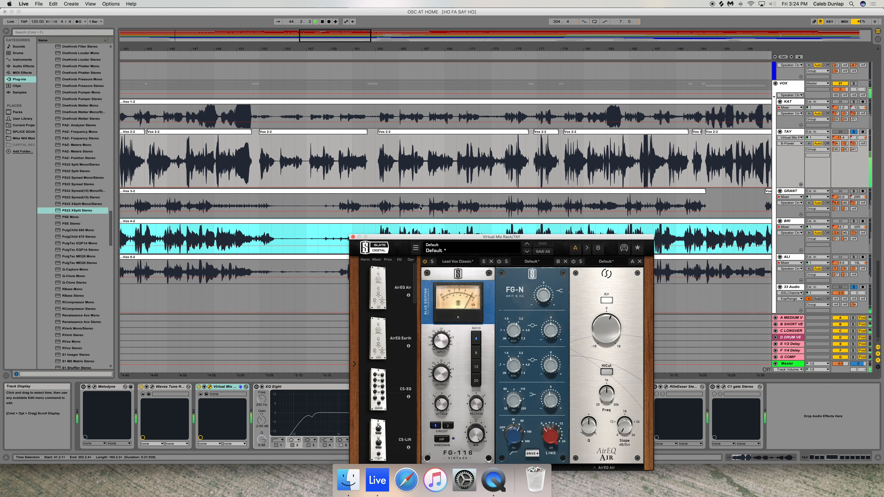
pyautogui.click(374, 179)
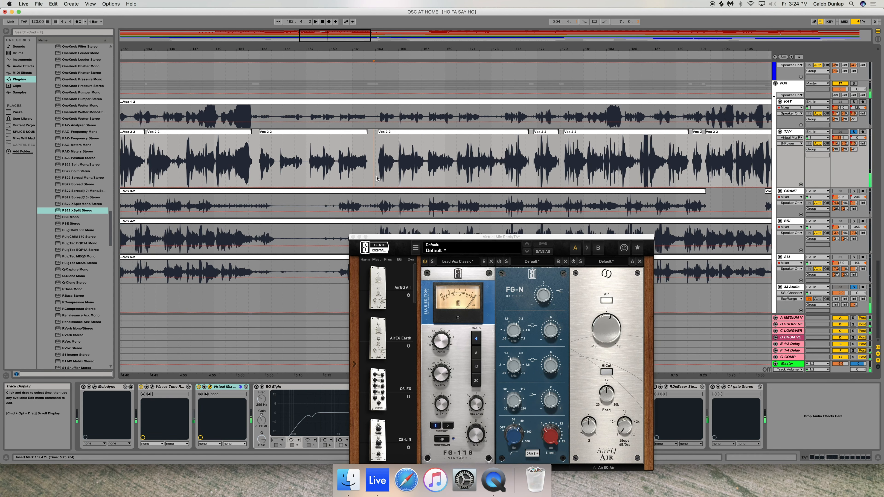
pyautogui.click(378, 178)
pyautogui.press('space')
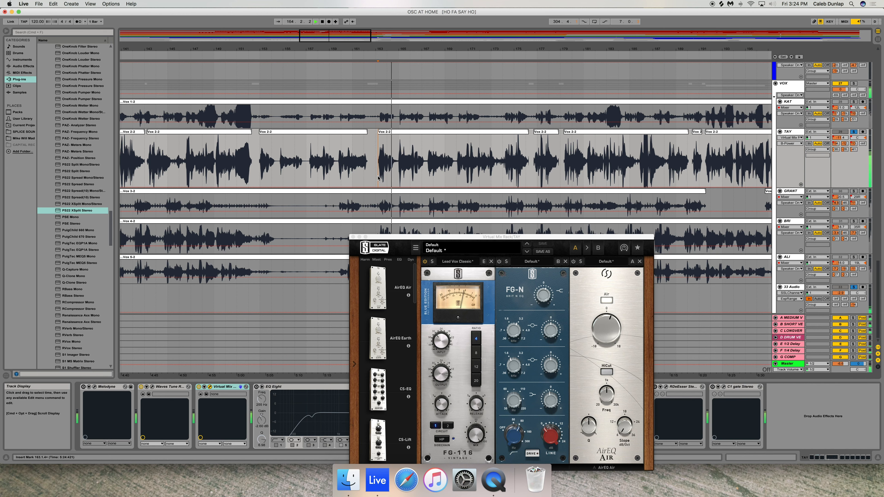
pyautogui.click(424, 261)
pyautogui.click(425, 262)
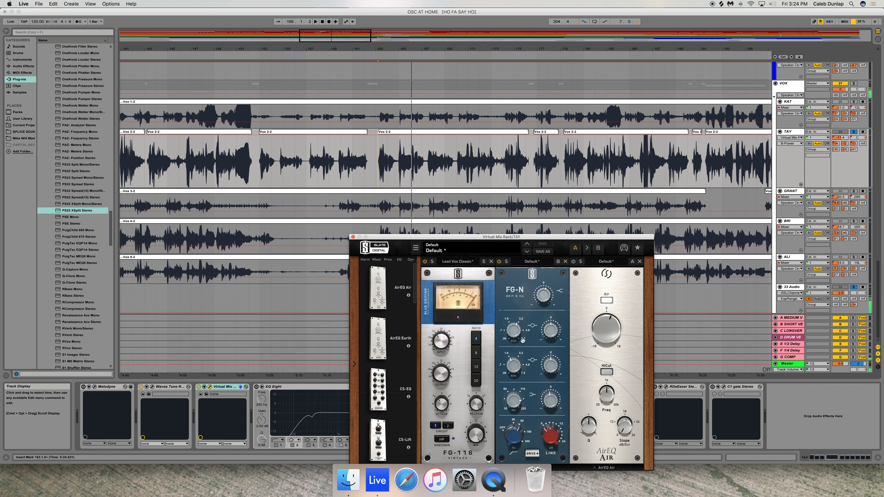
# Examine the FG-N module's EQ settings, including its upper band, low shelf and high-pass filter
pyautogui.click(549, 295)
pyautogui.moveTo(543, 294)
pyautogui.click(516, 404)
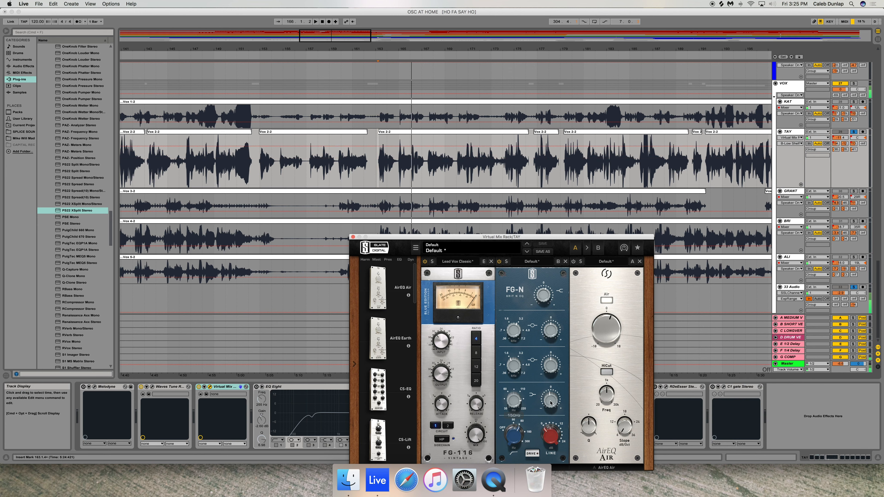
pyautogui.click(549, 401)
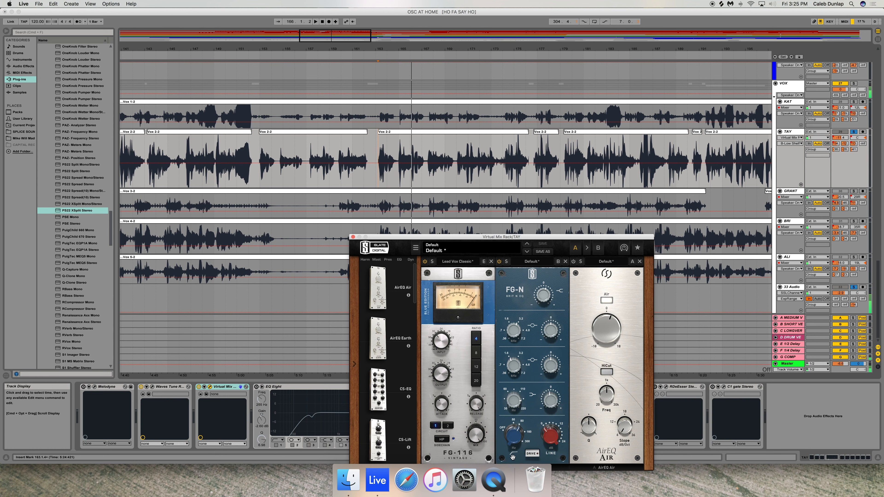
pyautogui.click(513, 440)
# Audition the vocal through the rack with attention to the AirEQ module, and close the Virtual Mix Rack
pyautogui.press('space')
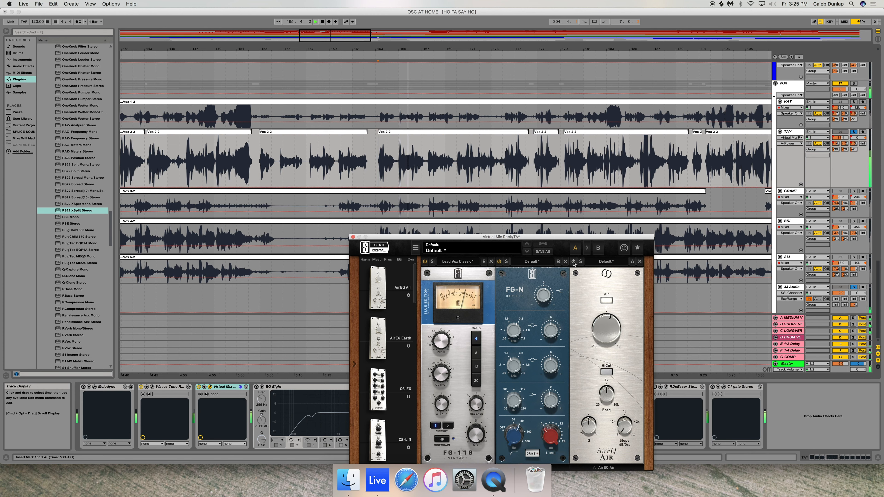
pyautogui.press('space')
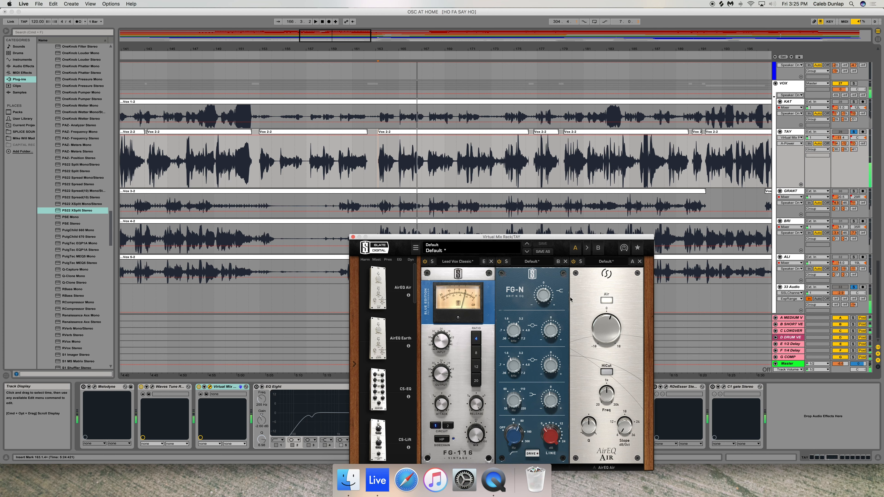
pyautogui.moveTo(492, 237); pyautogui.dragTo(437, 133)
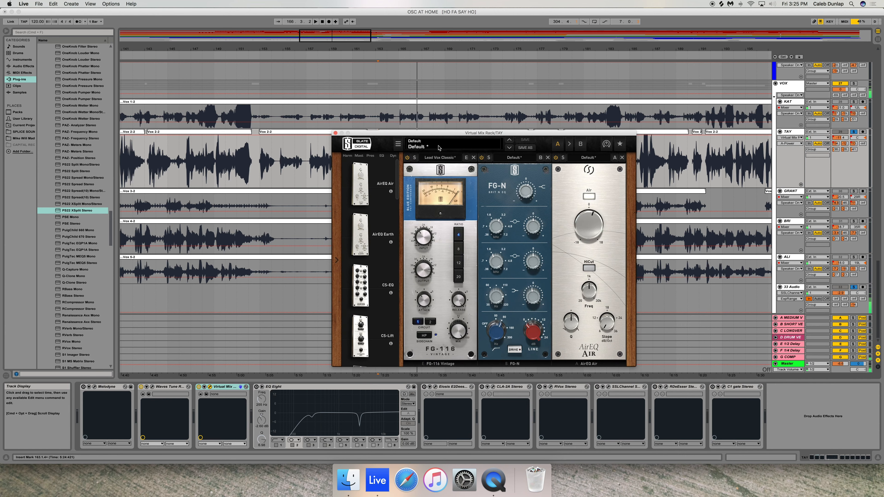
pyautogui.click(335, 134)
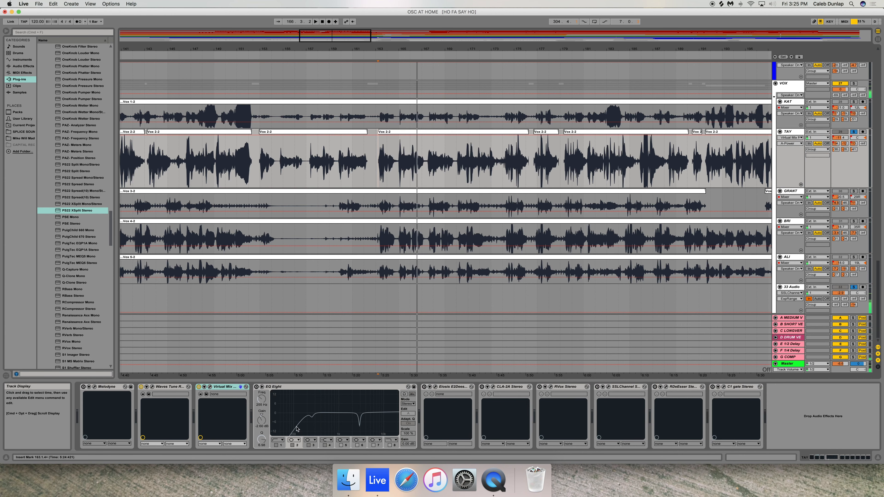
# Activate EQ Eight on the soloed vocal track and list the Audio Effects devices in the browser
pyautogui.click(258, 388)
pyautogui.click(256, 387)
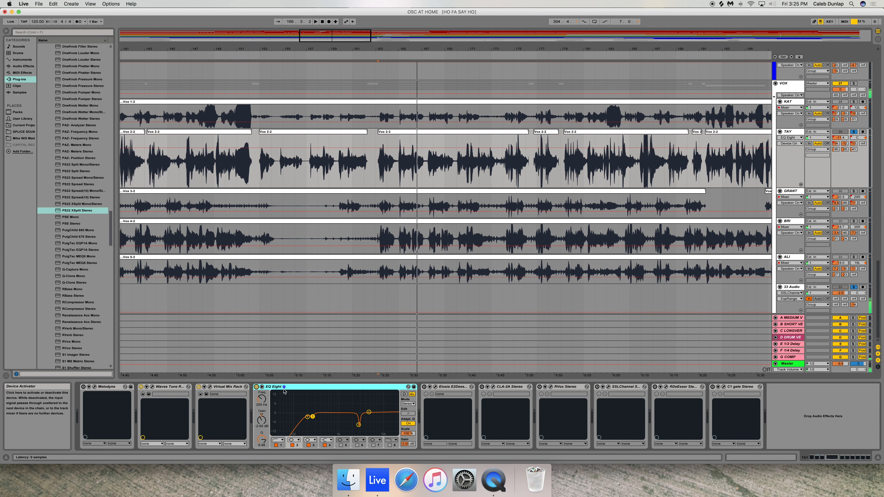
pyautogui.click(19, 66)
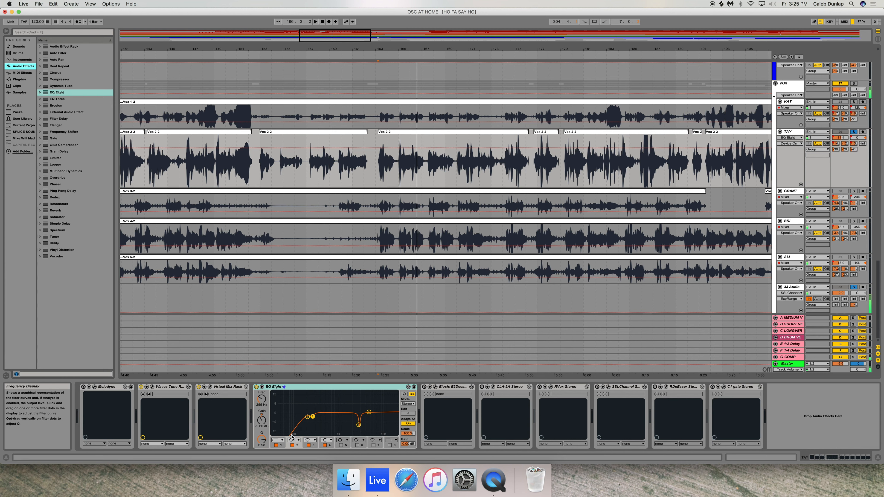
# Select filter 1, the low cut, in EQ Eight and audition the vocal with it
pyautogui.click(308, 416)
pyautogui.moveTo(307, 416); pyautogui.dragTo(307, 416)
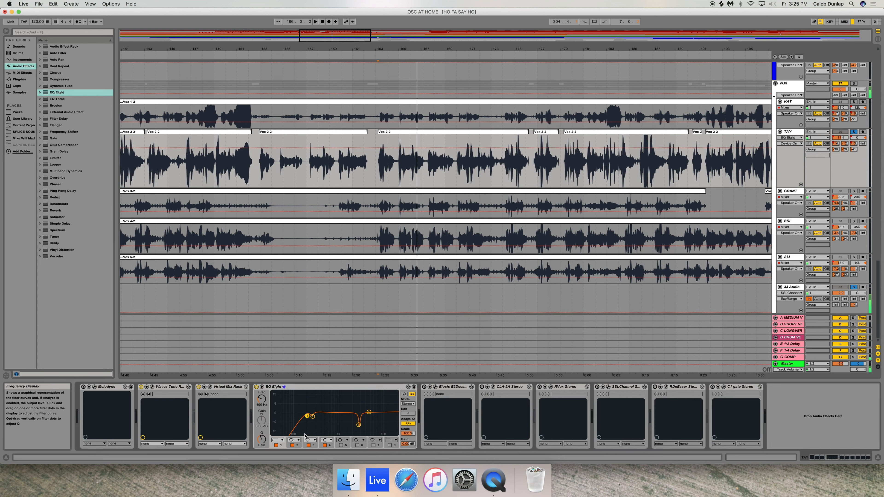
pyautogui.press('space')
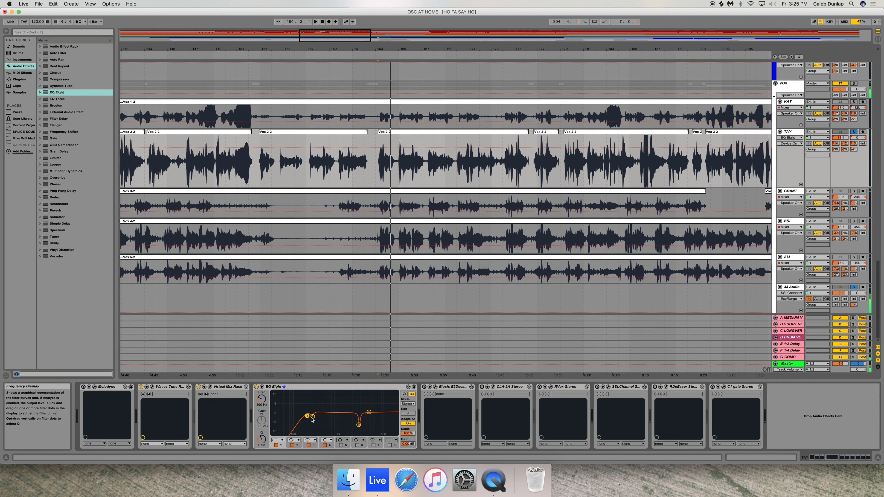
# Boost EQ Eight's filter 2 to 15 dB to find the problem frequency during playback, and pull it back to a slight cut
pyautogui.click(359, 424)
pyautogui.click(313, 418)
pyautogui.moveTo(261, 420); pyautogui.dragTo(261, 386)
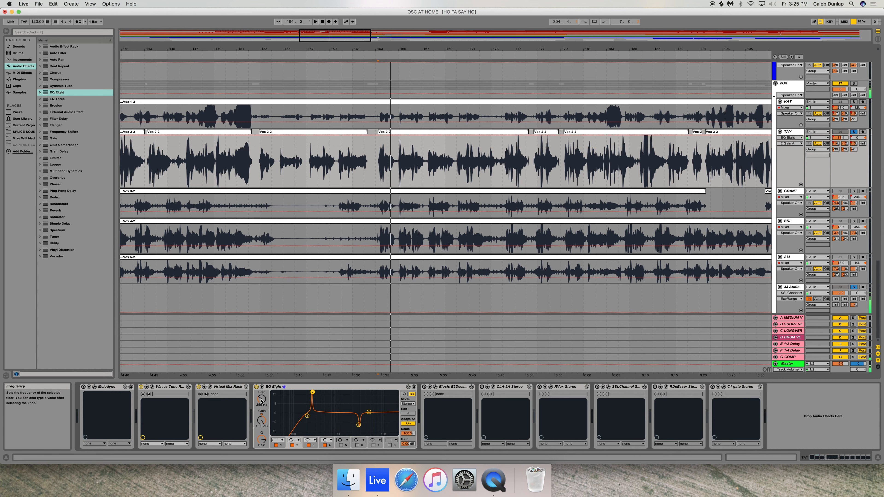
pyautogui.press('space')
pyautogui.moveTo(262, 400); pyautogui.dragTo(261, 429)
pyautogui.click(358, 425)
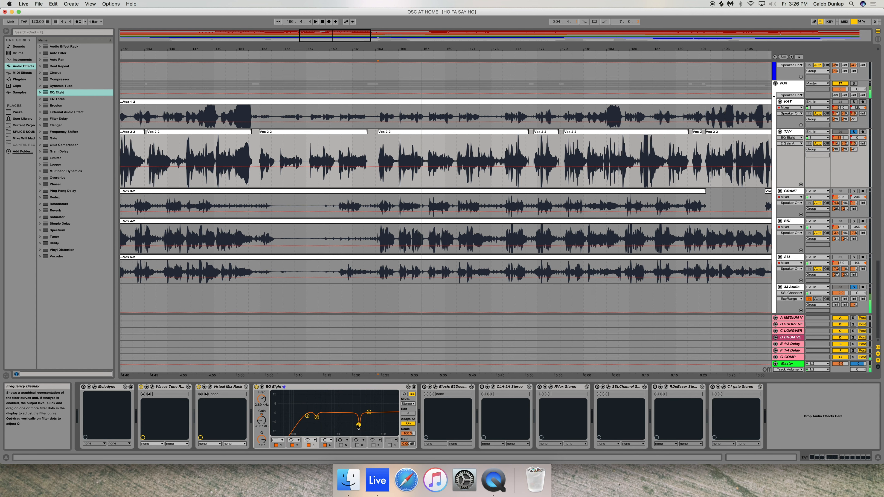
pyautogui.click(362, 386)
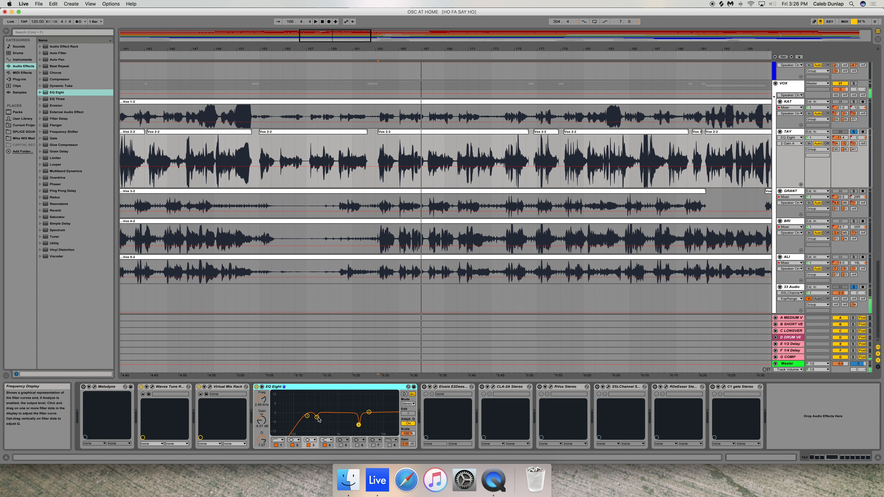
# Open and activate the Eiosis E2 Deesser, review its Male Singing preset settings, and close its window
pyautogui.click(449, 387)
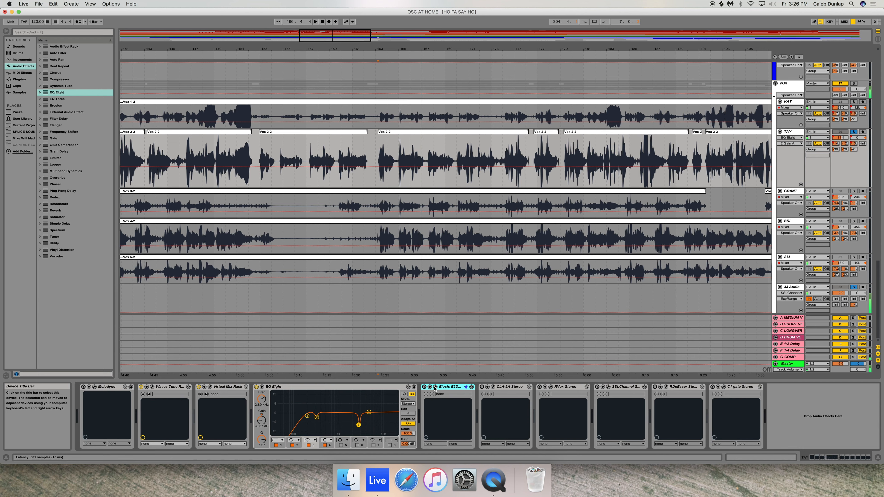
pyautogui.click(435, 387)
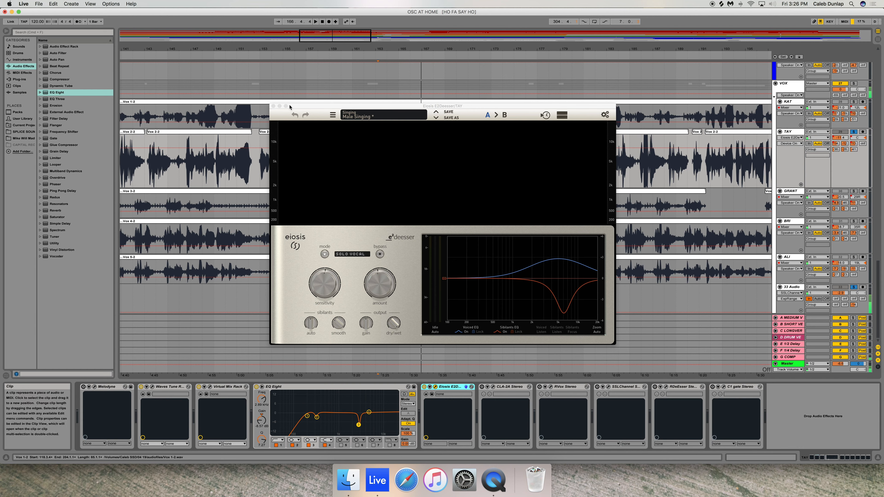
pyautogui.moveTo(290, 107); pyautogui.dragTo(290, 111)
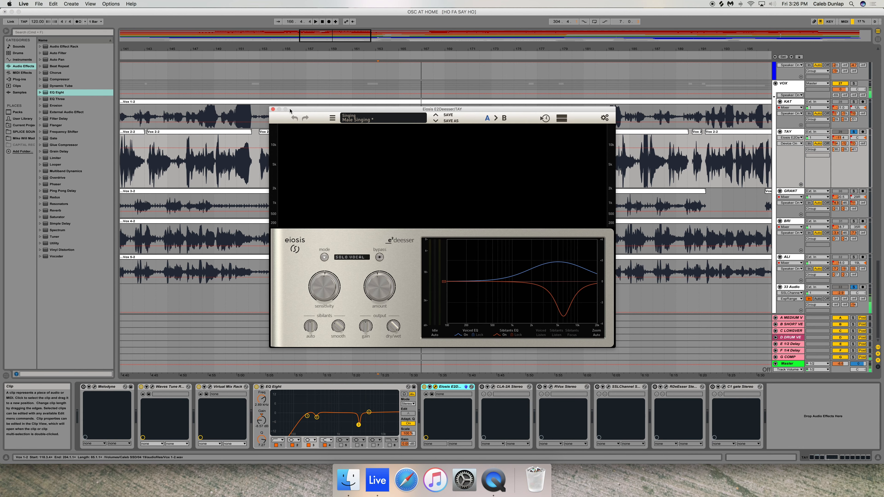
pyautogui.click(273, 110)
pyautogui.scroll(1, 404, 334)
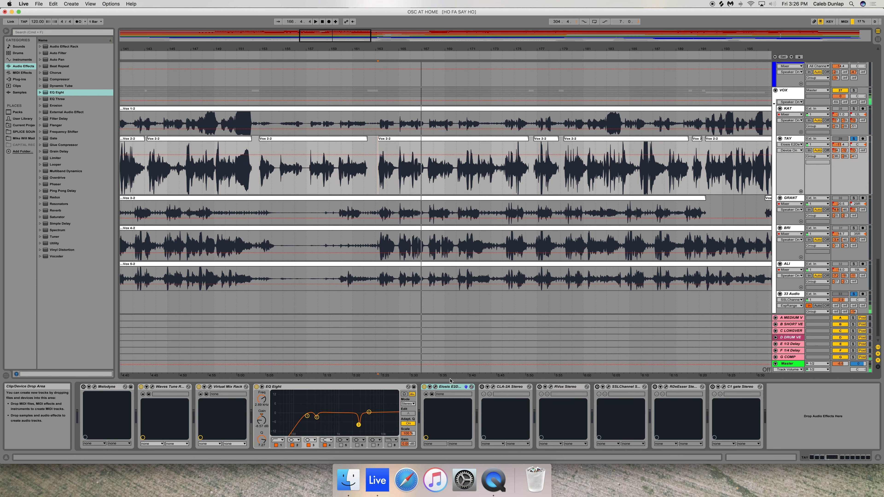
# Open and activate the CLA-2A compressor on the soloed vocal track, placing its window clear of the device chain
pyautogui.click(504, 388)
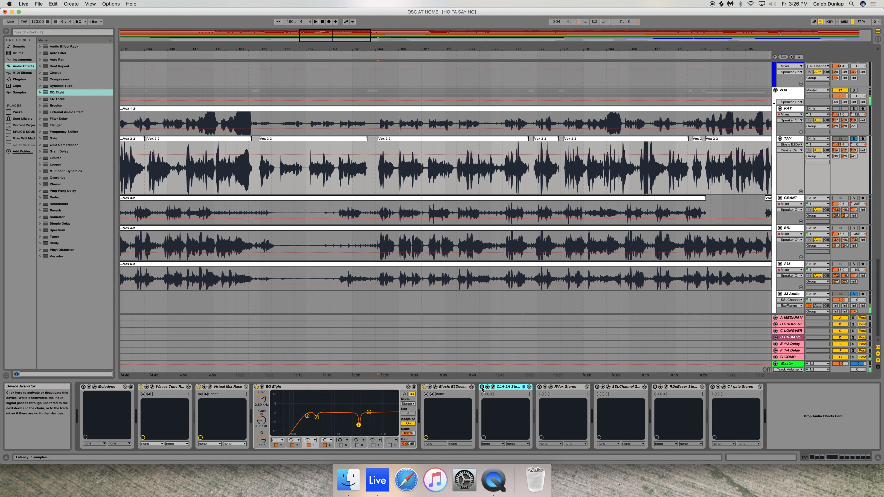
pyautogui.click(493, 387)
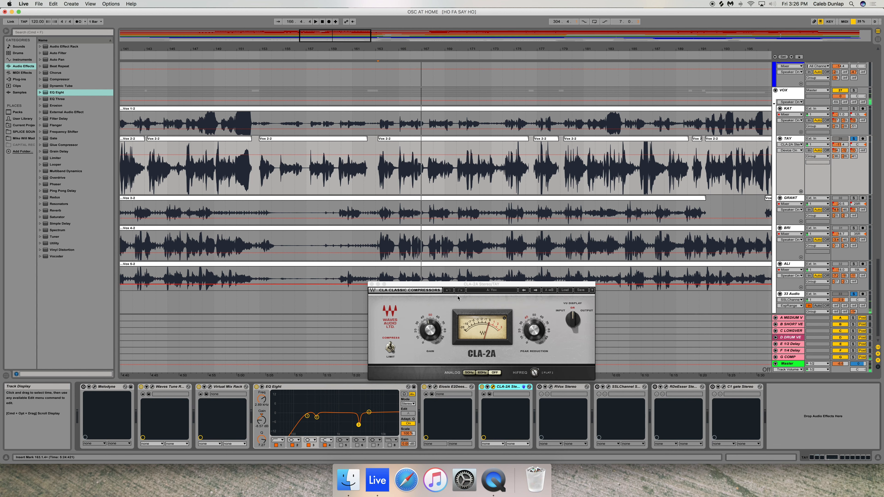
pyautogui.moveTo(478, 287); pyautogui.dragTo(417, 289)
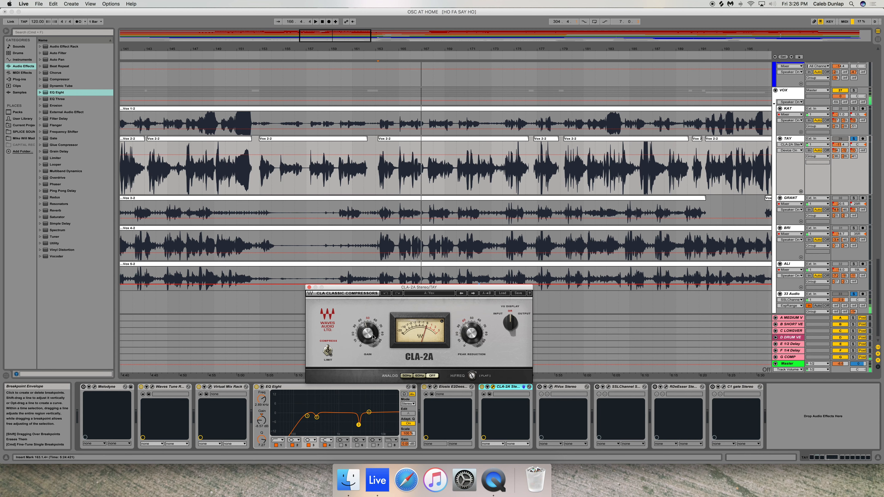
# Play the vocal while comparing the sound with the CLA-2A compressor switched on and off
pyautogui.press('space')
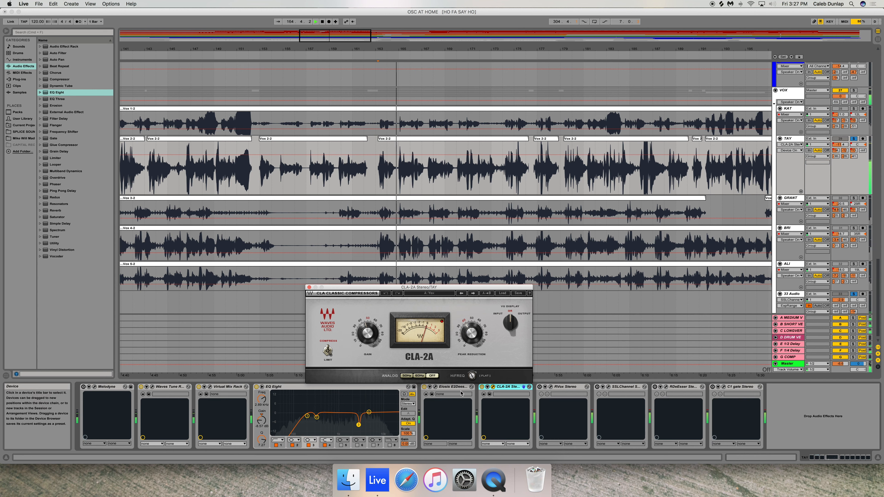
pyautogui.click(481, 387)
pyautogui.click(481, 387)
pyautogui.click(482, 387)
pyautogui.press('space')
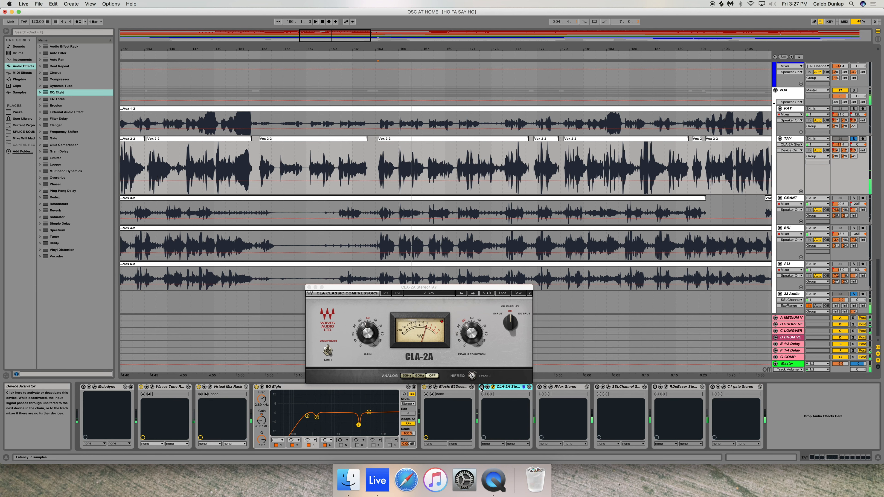
# Reactivate the CLA-2A compressor, play the vocal through it briefly, and close its window
pyautogui.click(481, 387)
pyautogui.press('space')
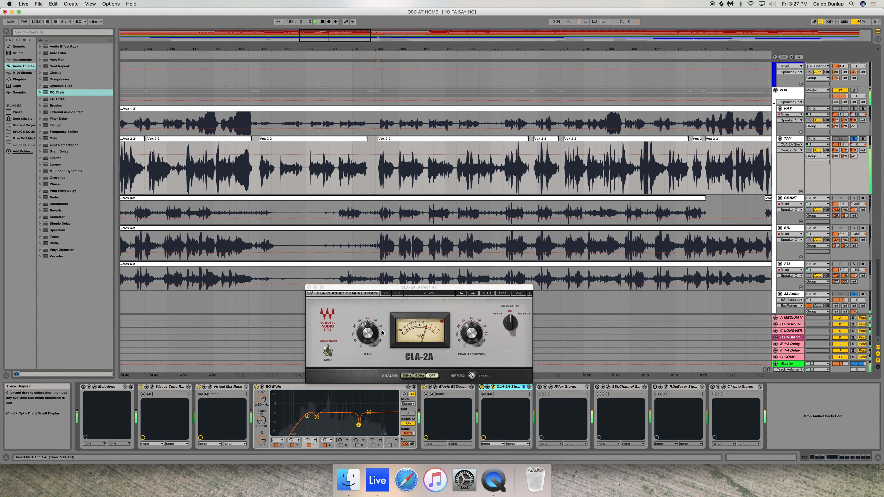
pyautogui.press('space')
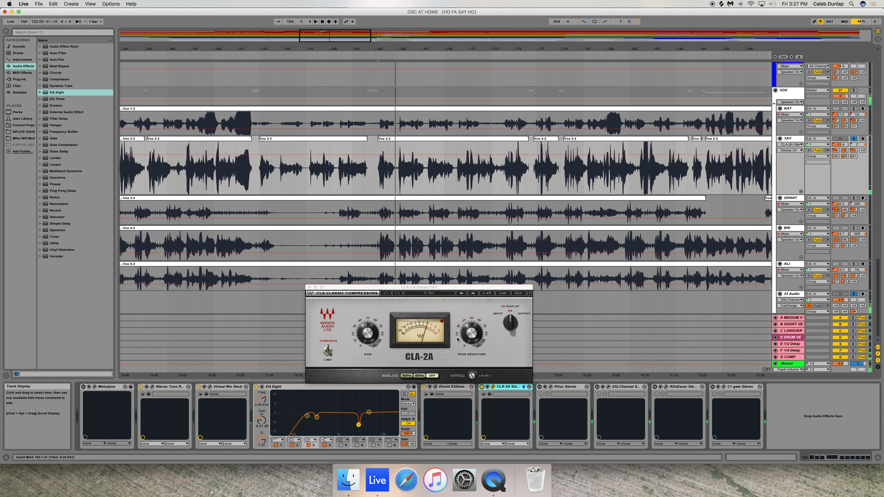
pyautogui.moveTo(455, 290); pyautogui.dragTo(451, 271)
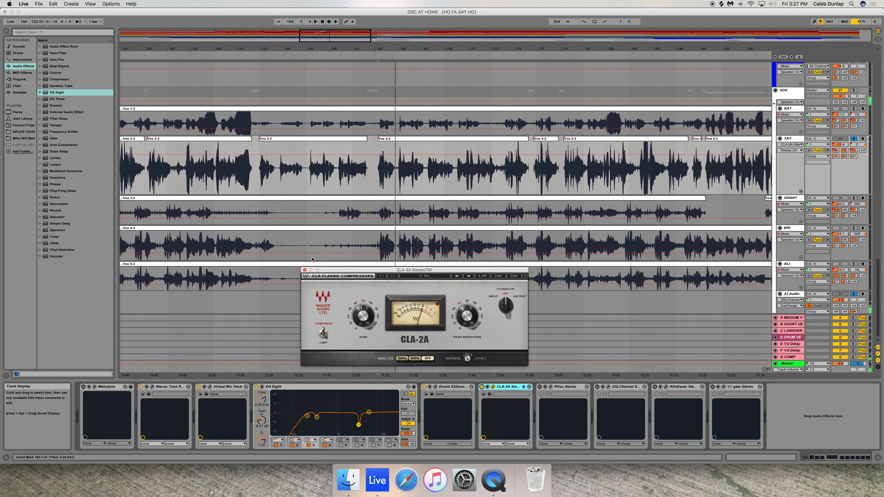
pyautogui.click(304, 270)
# Activate and open the RVox compressor, place its window lower on the arrangement, and set its compression to -3.0
pyautogui.click(551, 388)
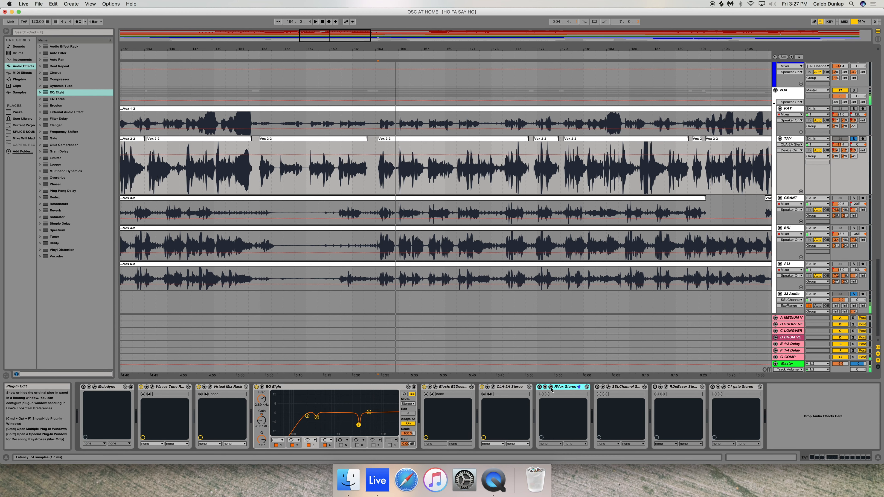
pyautogui.click(550, 388)
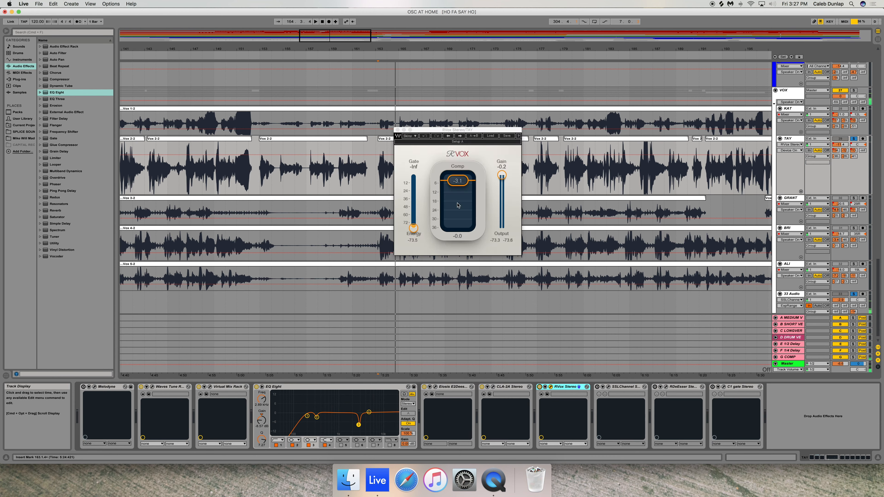
pyautogui.moveTo(458, 131); pyautogui.dragTo(447, 208)
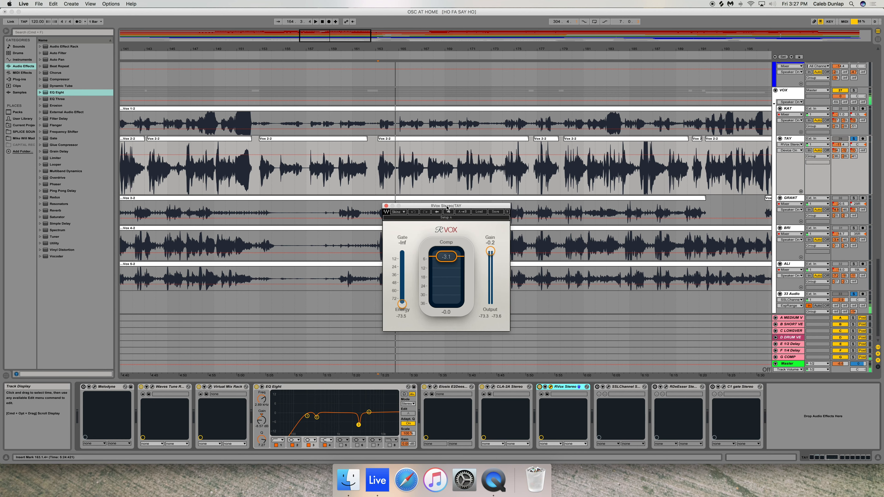
pyautogui.click(444, 262)
# Play the vocal while comparing the sound with RVox switched on and off, and close the RVox window
pyautogui.press('space')
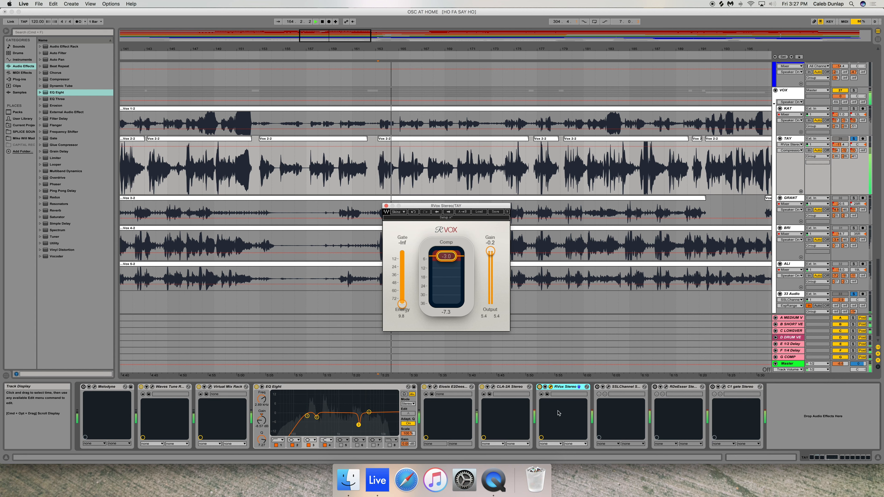
pyautogui.click(540, 389)
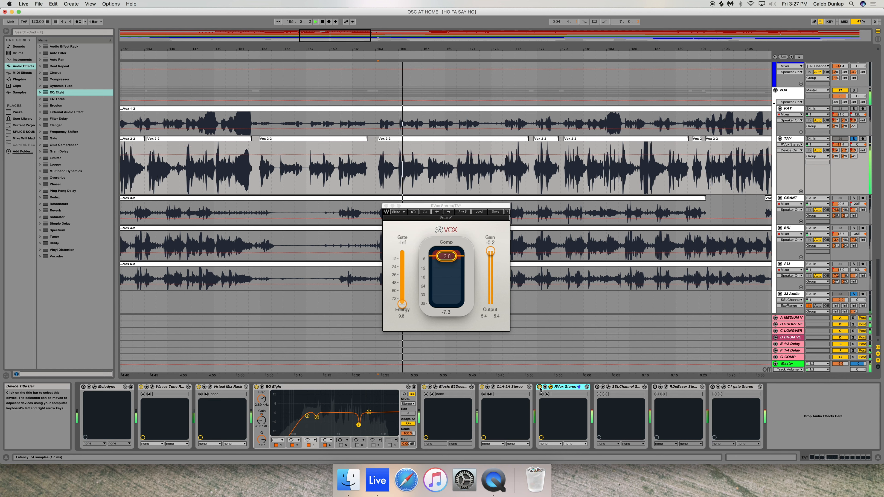
pyautogui.press('space')
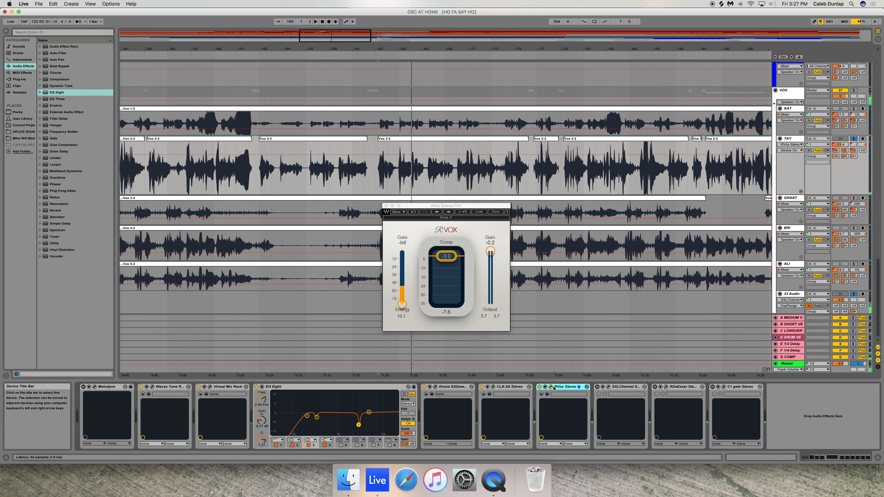
pyautogui.moveTo(419, 208); pyautogui.dragTo(417, 210)
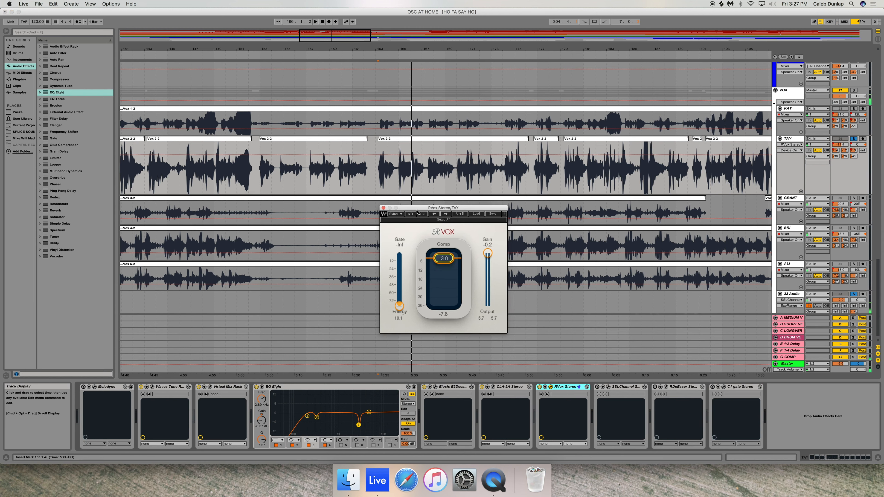
pyautogui.click(384, 208)
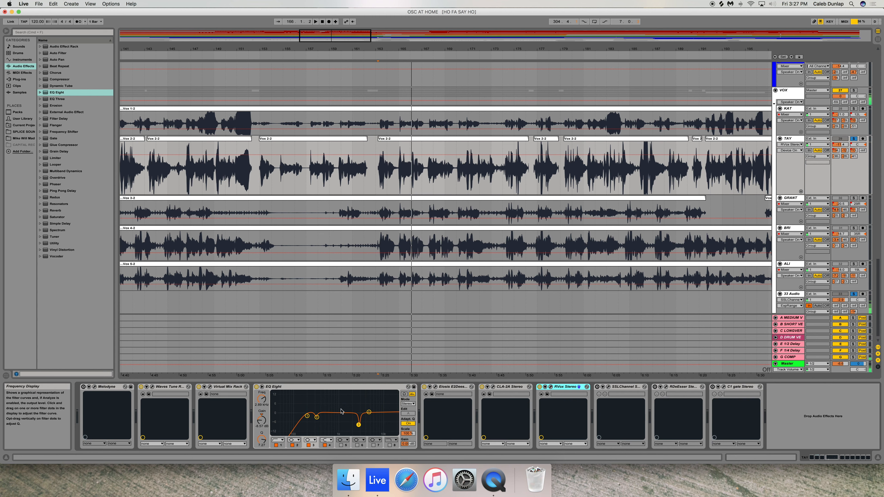
# Open and activate the SSLChannel plug-in on the vocal track, placing its window clear of the device chain
pyautogui.click(609, 389)
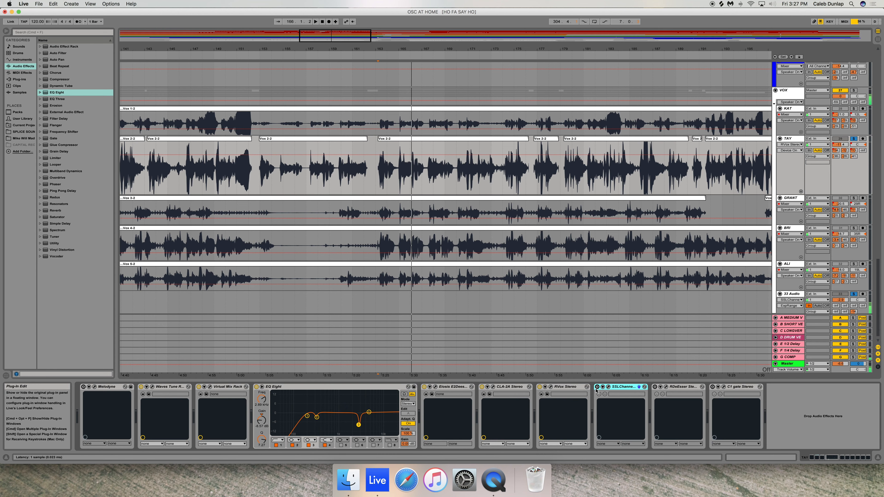
pyautogui.click(607, 387)
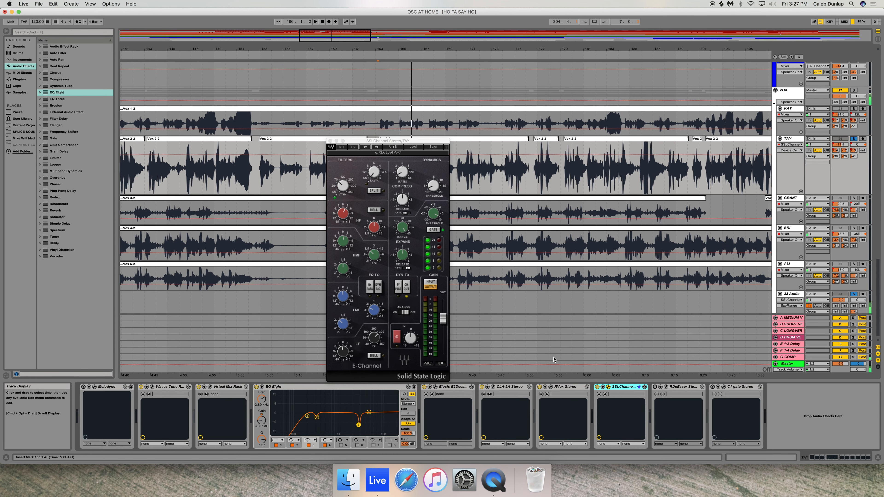
pyautogui.scroll(-2, 552, 360)
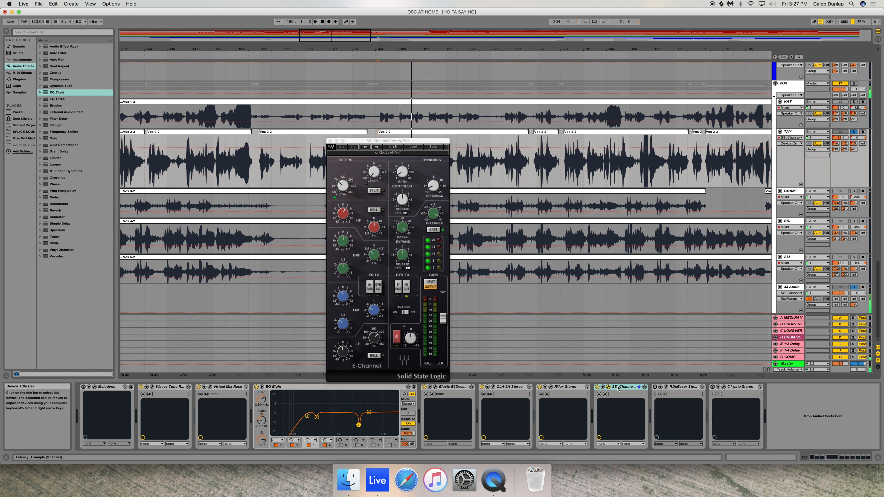
pyautogui.moveTo(404, 140); pyautogui.dragTo(476, 127)
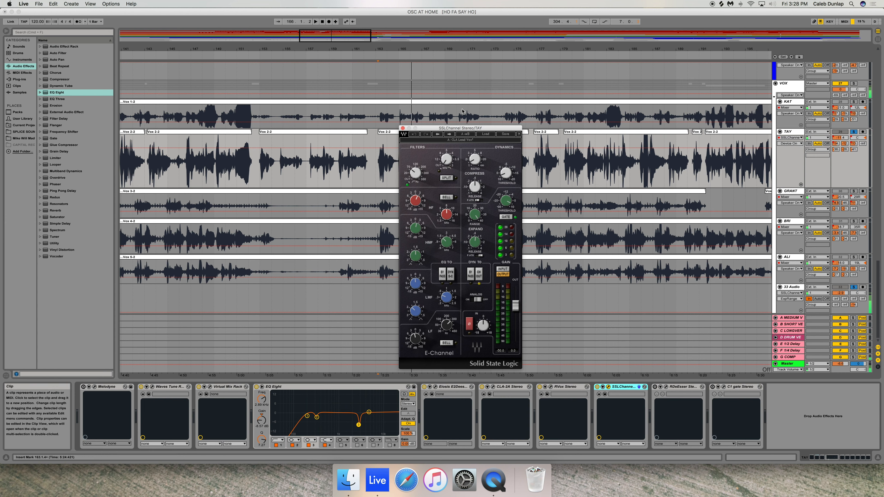
pyautogui.moveTo(463, 130); pyautogui.dragTo(463, 127)
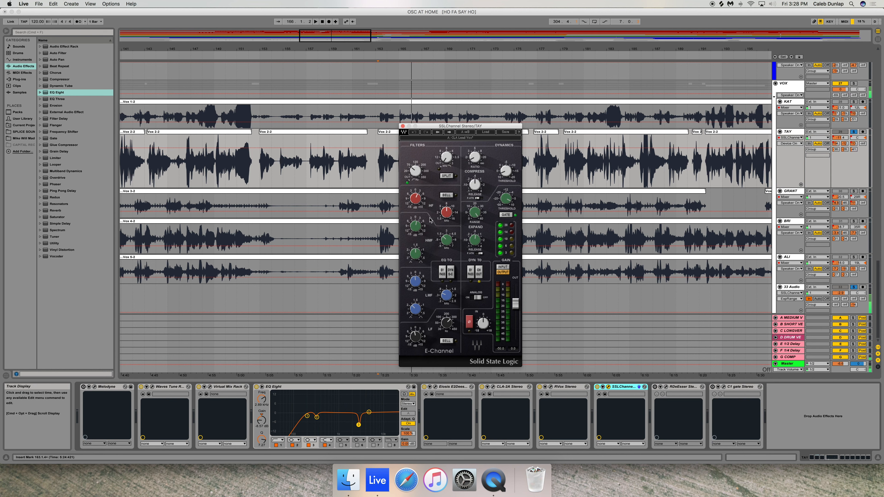
# Examine the SSL E-Channel's high, mid and low EQ bands and its compressor ratio and release, and close the window
pyautogui.click(474, 185)
pyautogui.moveTo(415, 202)
pyautogui.moveTo(447, 212)
pyautogui.click(415, 198)
pyautogui.click(446, 240)
pyautogui.moveTo(416, 228)
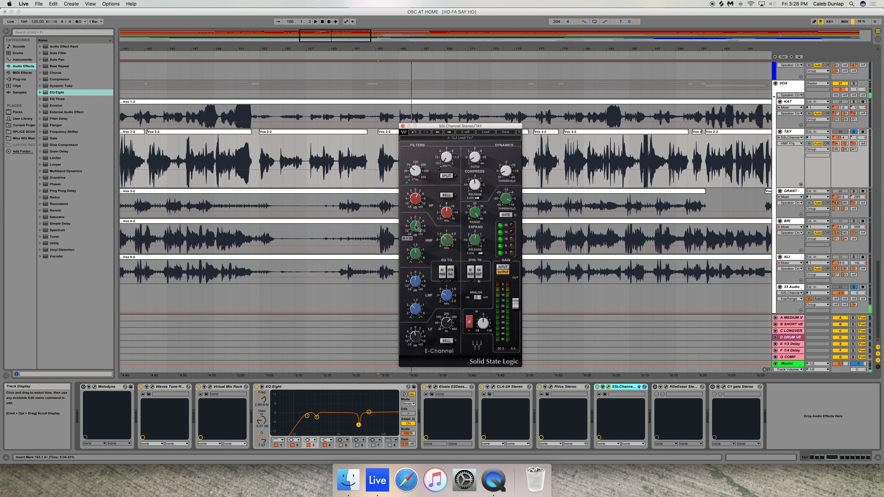
pyautogui.click(447, 296)
pyautogui.click(415, 281)
pyautogui.click(441, 326)
pyautogui.click(474, 157)
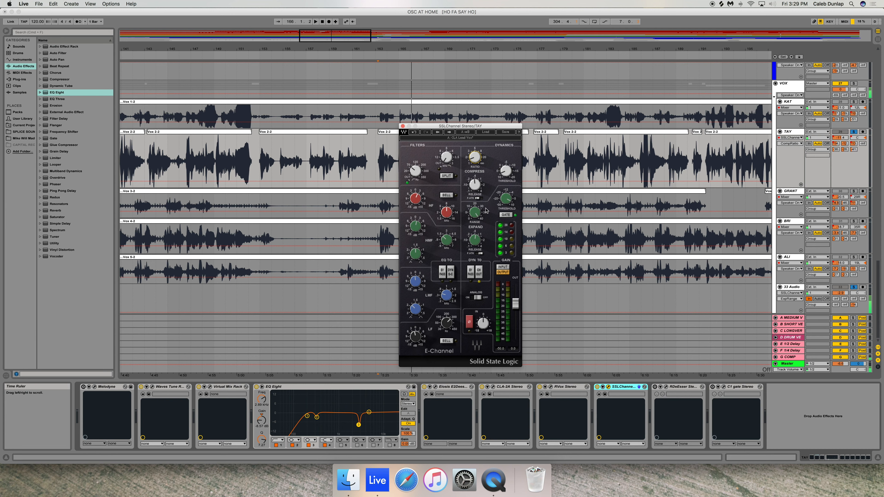
pyautogui.click(403, 126)
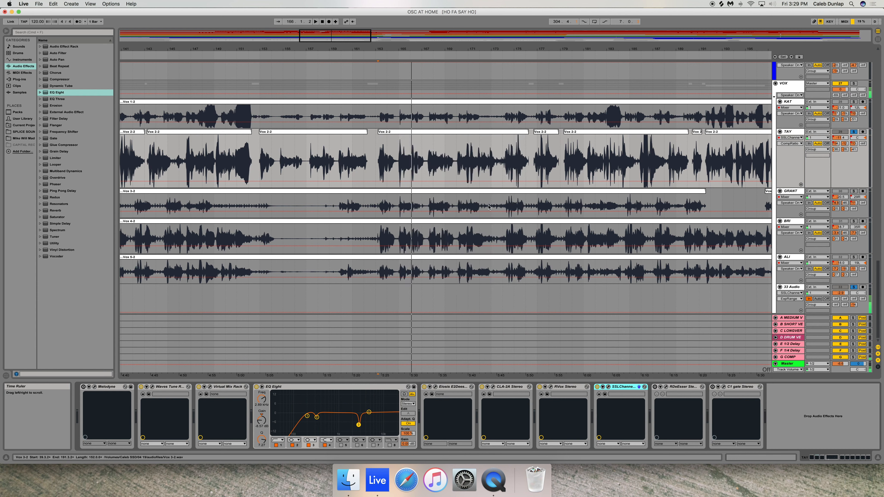
# Play the vocal while comparing the sound with the SSLChannel plug-in switched off and on
pyautogui.click(597, 386)
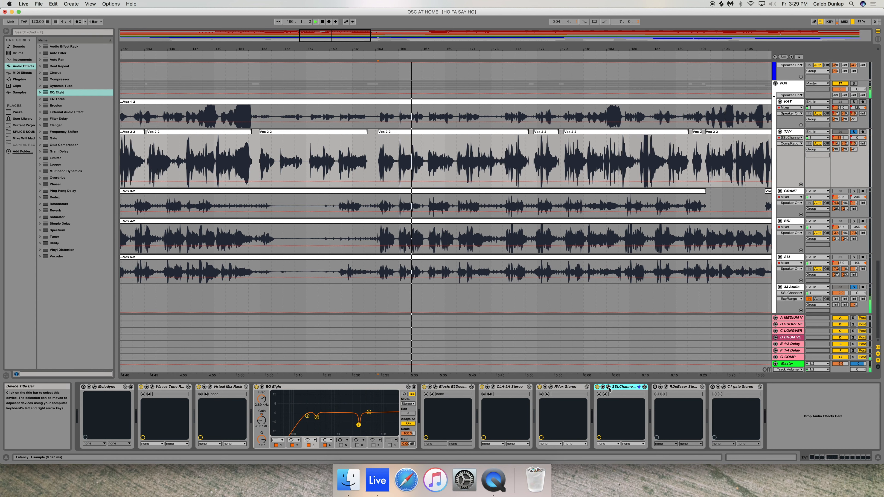
pyautogui.press('space')
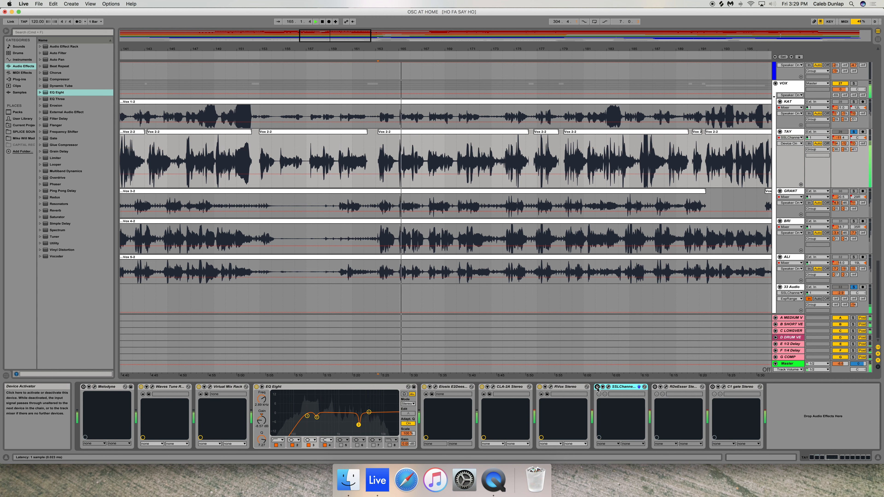
pyautogui.press('space')
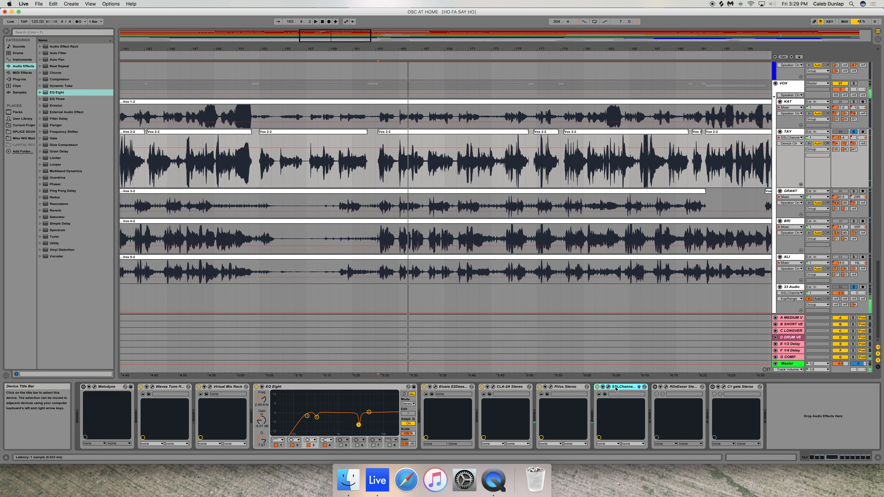
# Activate the RDeEsser, play the vocal through it, and open its window over the arrangement
pyautogui.click(675, 390)
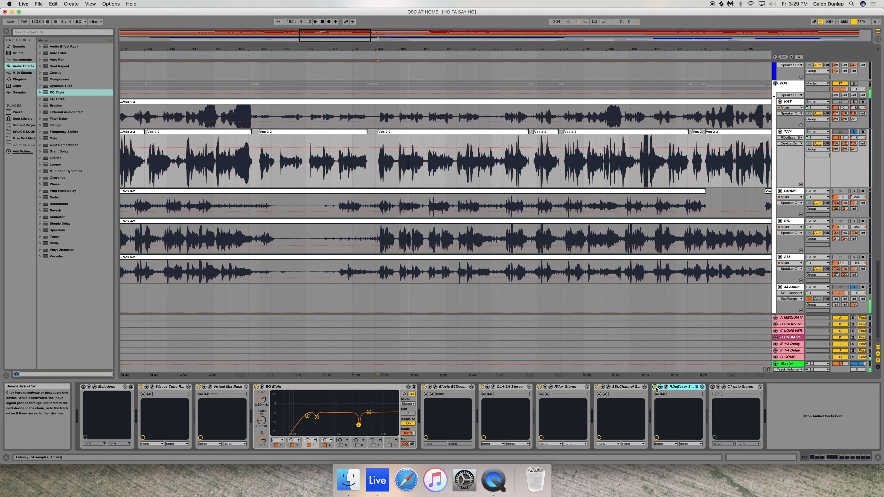
pyautogui.press('space')
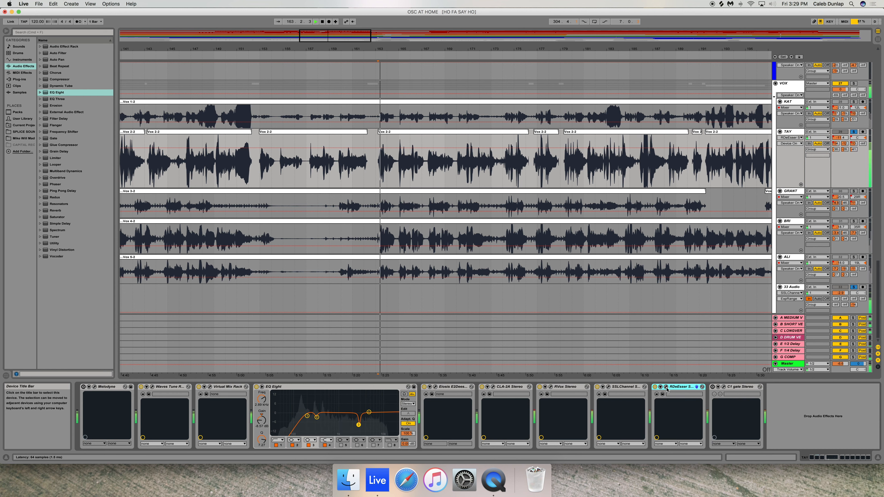
pyautogui.click(666, 387)
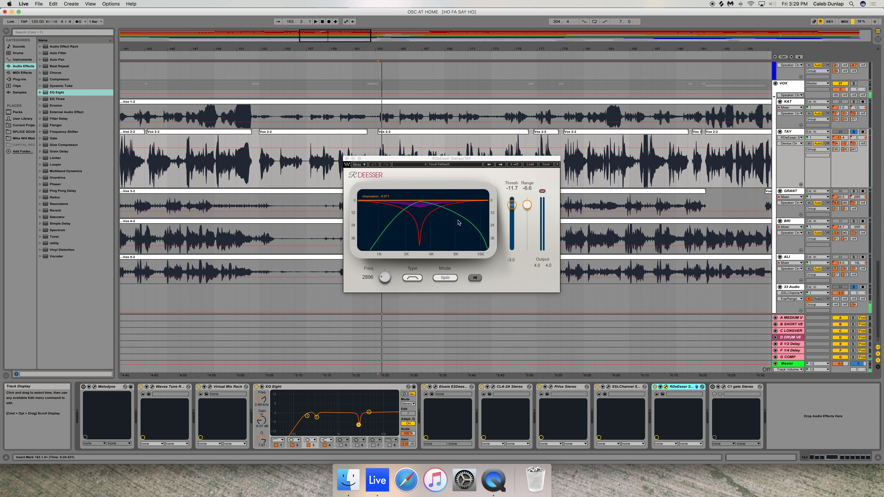
pyautogui.moveTo(444, 162)
pyautogui.mouseDown()
pyautogui.moveTo(447, 198)
pyautogui.moveTo(446, 177)
pyautogui.mouseUp()
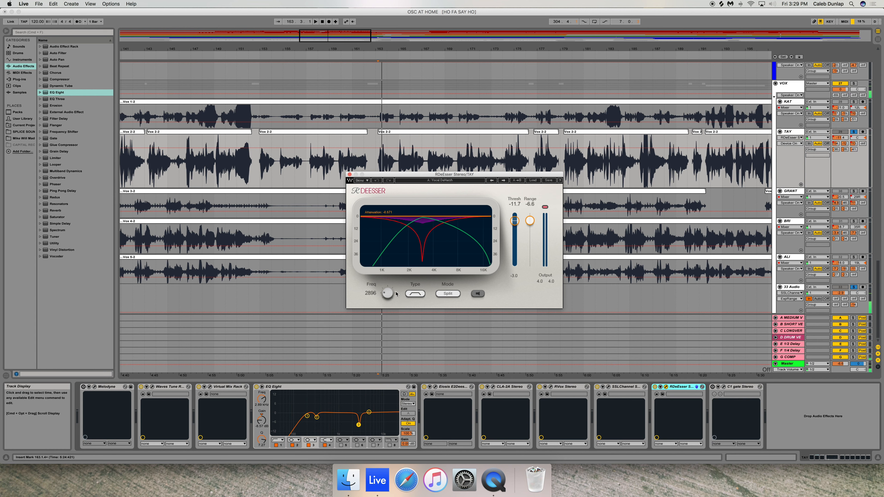
# Lower the RDeEsser's range slightly, close its window, and select the C1 gate at the end of the chain
pyautogui.click(516, 222)
pyautogui.moveTo(531, 224)
pyautogui.mouseDown()
pyautogui.moveTo(529, 246)
pyautogui.moveTo(531, 229)
pyautogui.mouseUp()
pyautogui.click(350, 174)
pyautogui.click(734, 387)
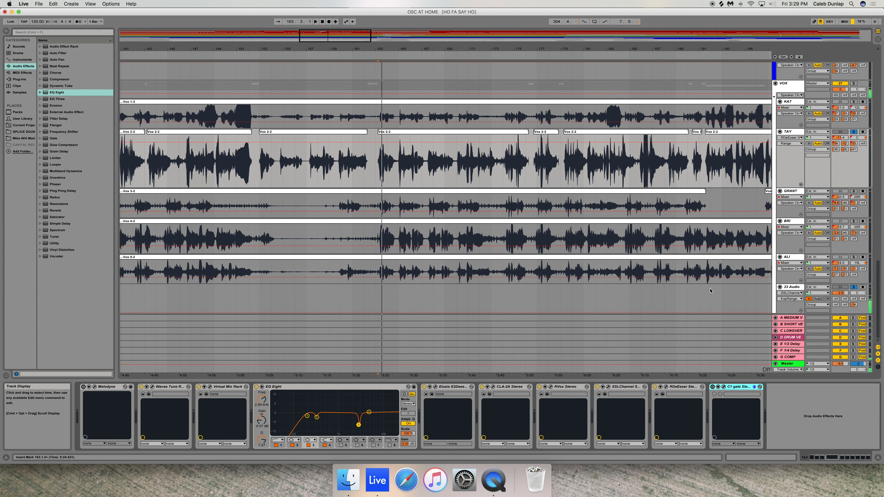
# Open VerbSuite Classics on the A-MEDIUM VERB return track, examine its Smooth Vocals preset settings, and close its window
pyautogui.click(790, 317)
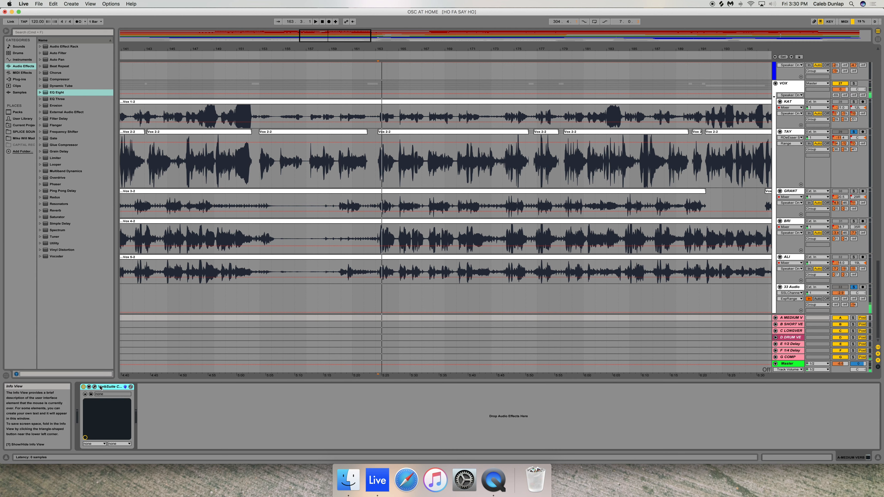
pyautogui.click(789, 330)
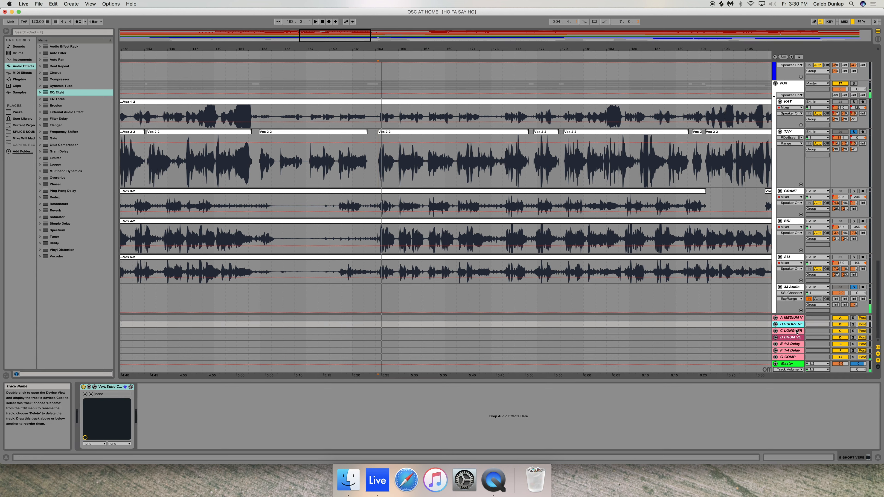
pyautogui.click(789, 318)
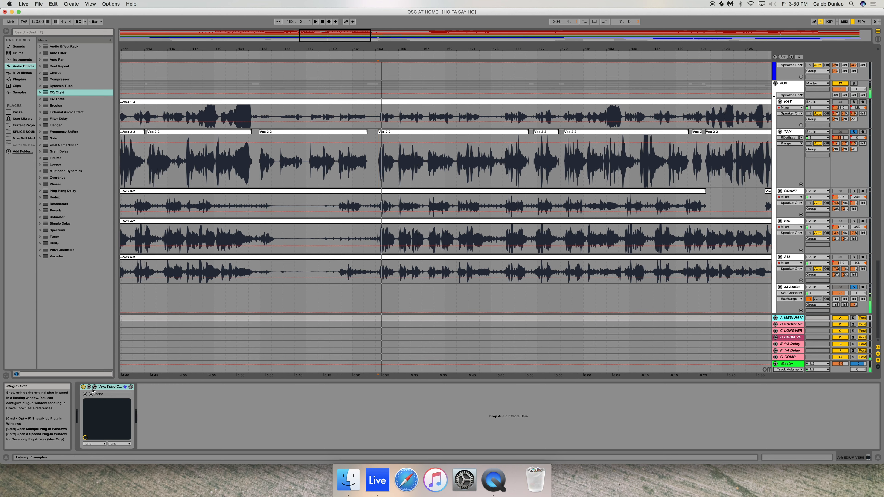
pyautogui.click(94, 386)
pyautogui.moveTo(394, 337); pyautogui.dragTo(350, 336)
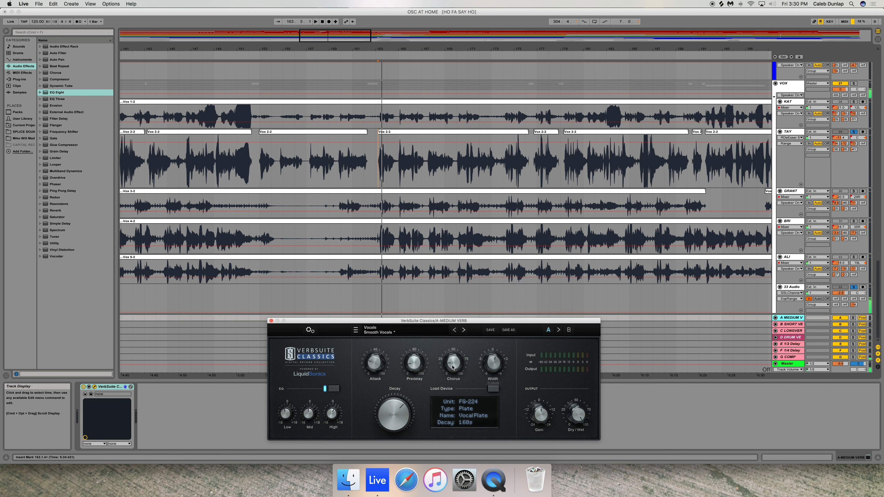
pyautogui.moveTo(410, 366)
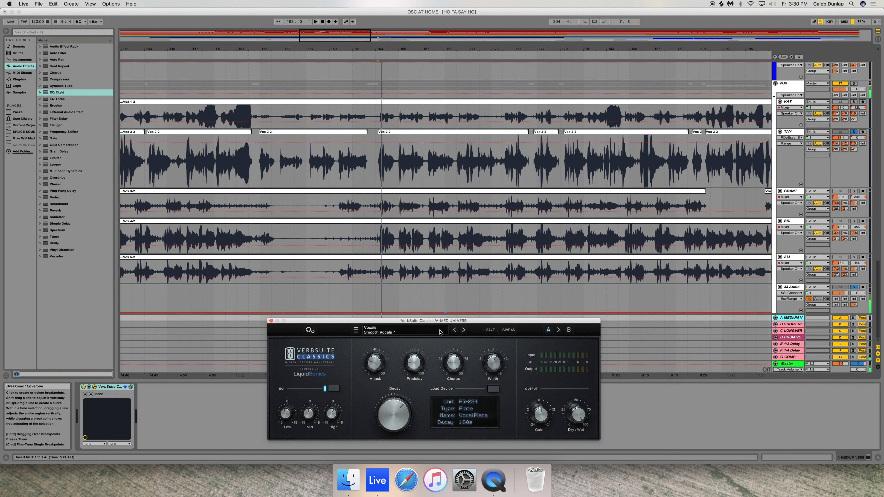
pyautogui.moveTo(436, 322); pyautogui.dragTo(437, 321)
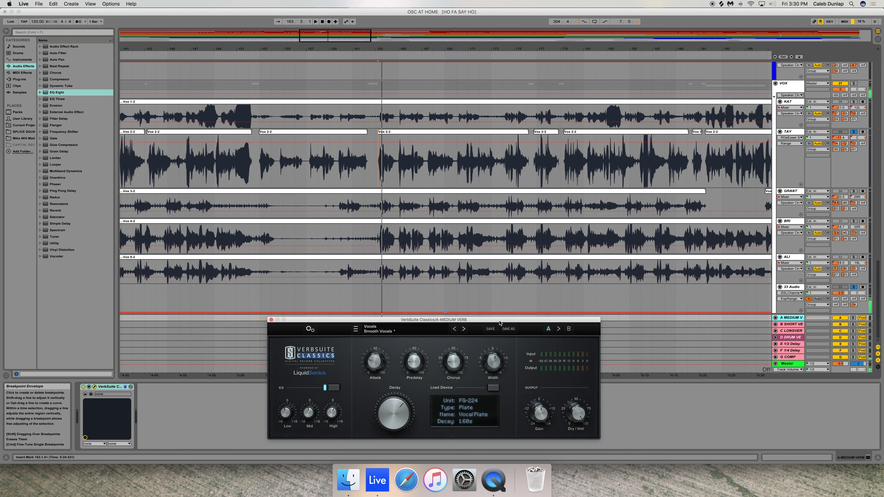
pyautogui.press('super+alt+p')
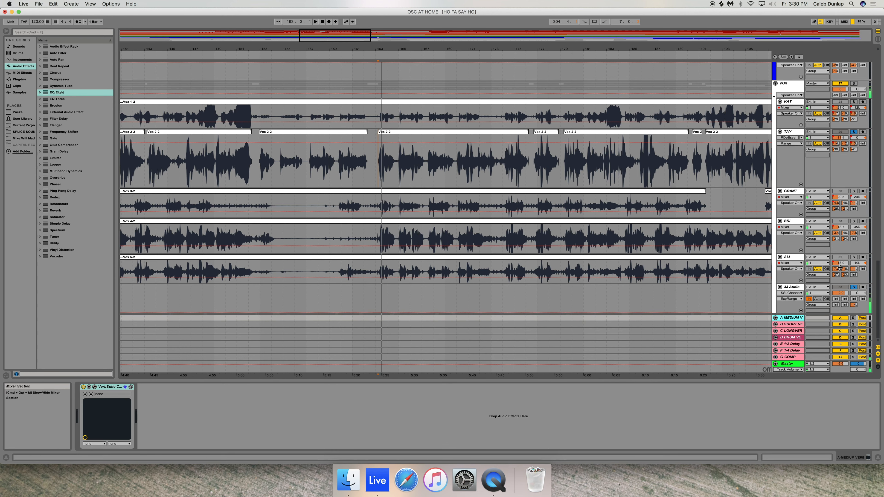
# Switch off the return tracks one after another, from G COMP up to B-SHORT VERB
pyautogui.click(840, 357)
pyautogui.click(840, 350)
pyautogui.click(840, 343)
pyautogui.click(840, 338)
pyautogui.click(840, 330)
pyautogui.click(840, 324)
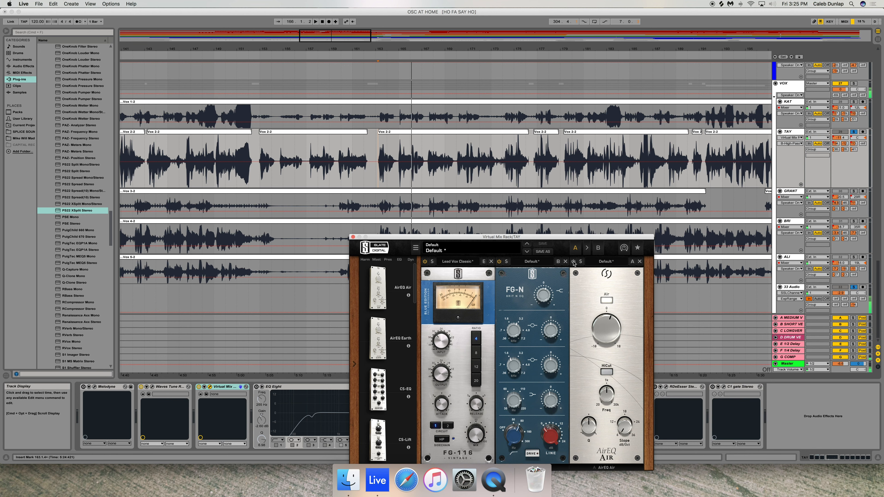
# Play the vocal through the Virtual Mix Rack with the AirEQ module switched on, and close the rack's window
pyautogui.press('space')
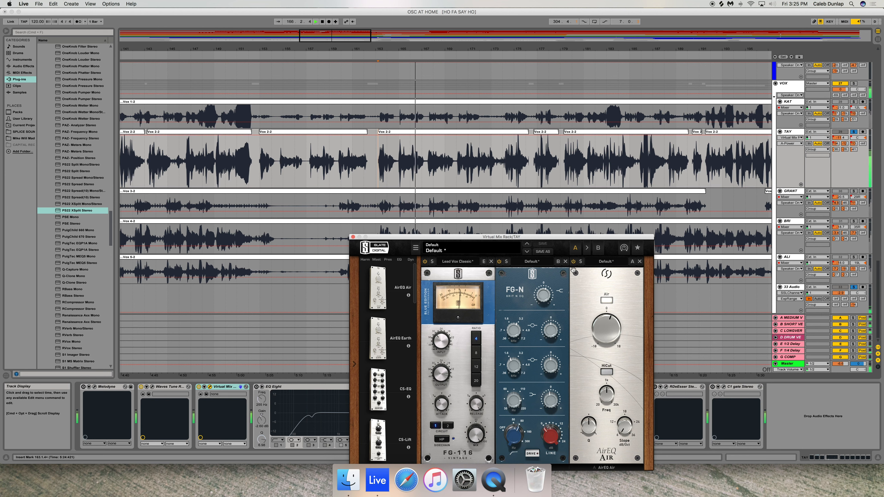
pyautogui.moveTo(492, 238); pyautogui.dragTo(436, 135)
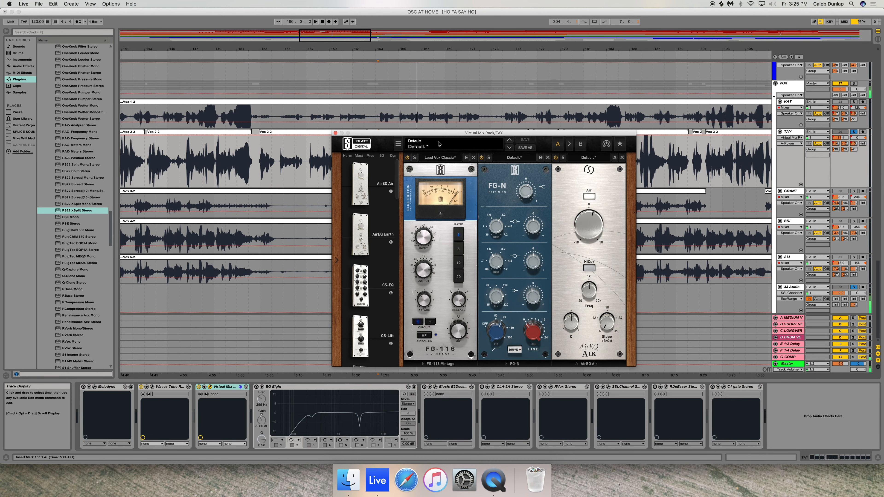
pyautogui.click(335, 133)
# Activate EQ Eight in the vocal chain and list the audio effects in the browser
pyautogui.click(256, 391)
pyautogui.click(256, 391)
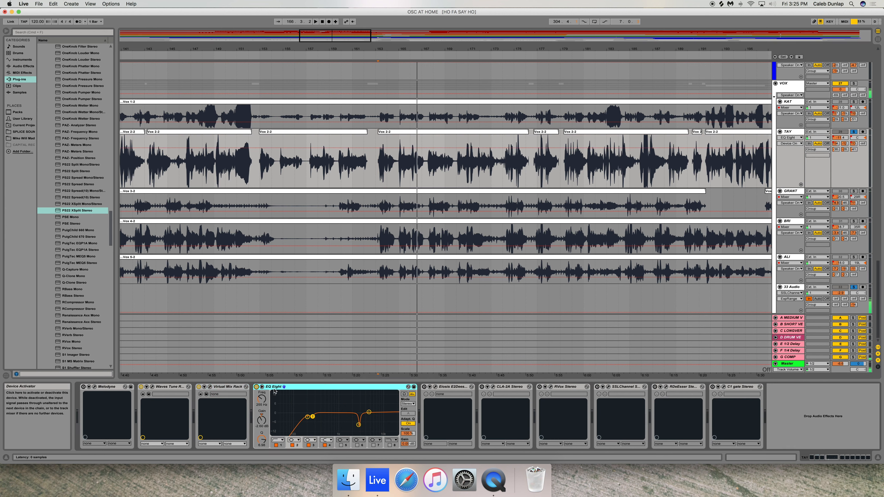
pyautogui.click(16, 66)
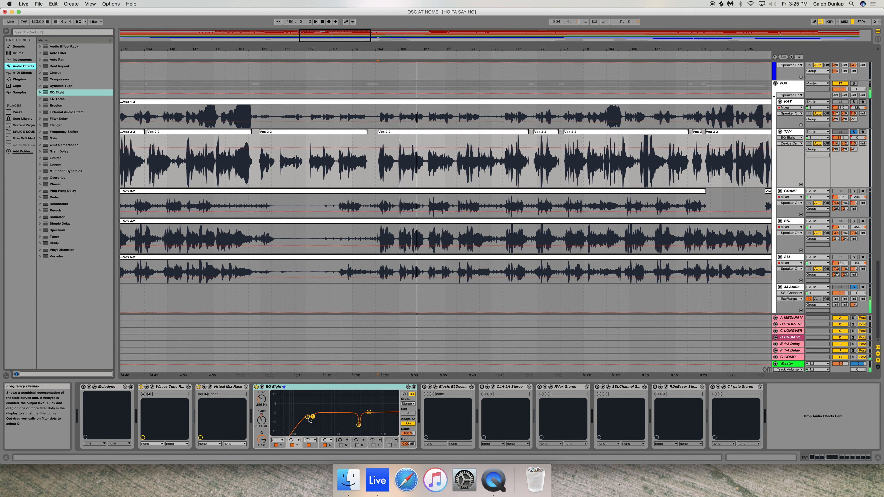
# Select EQ Eight's low-cut band and play a short stretch of the vocal through it
pyautogui.click(307, 416)
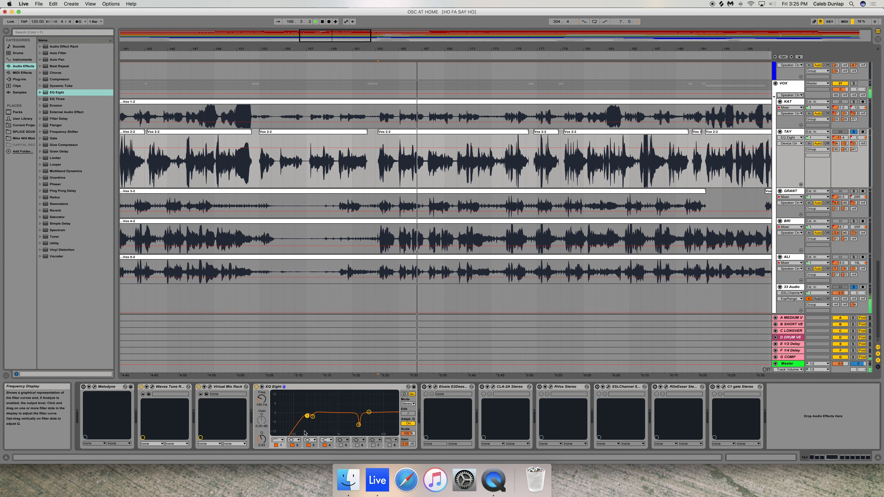
pyautogui.press('space')
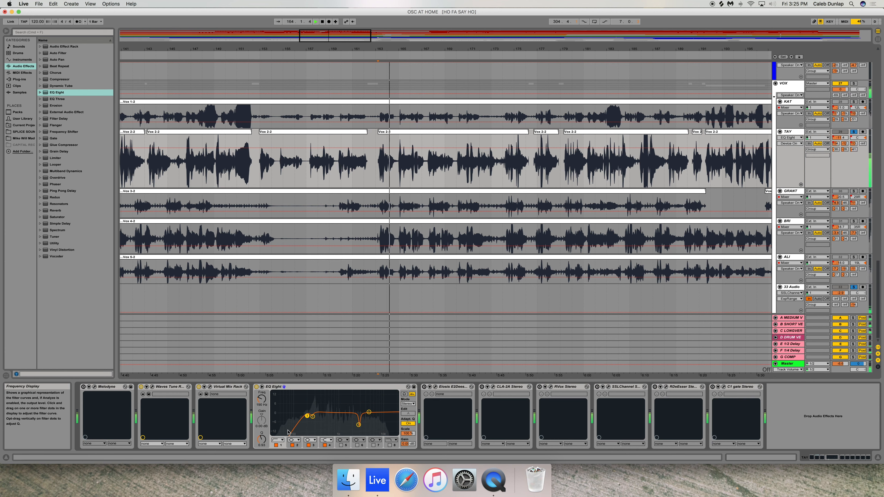
pyautogui.press('space')
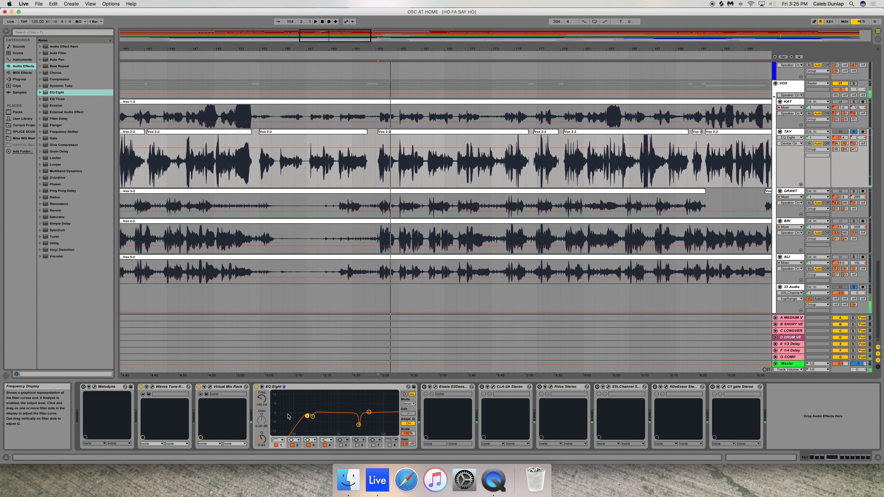
# Boost EQ Eight's low-mid band, sweep its frequency during playback, set it to about 317 Hz and -3.1 dB, and select the narrow high-mid cut
pyautogui.click(359, 425)
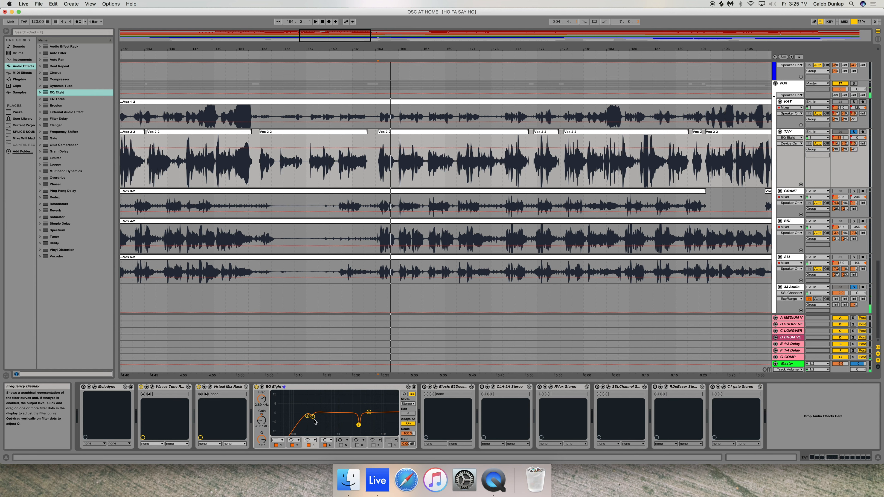
pyautogui.moveTo(312, 417); pyautogui.dragTo(312, 392)
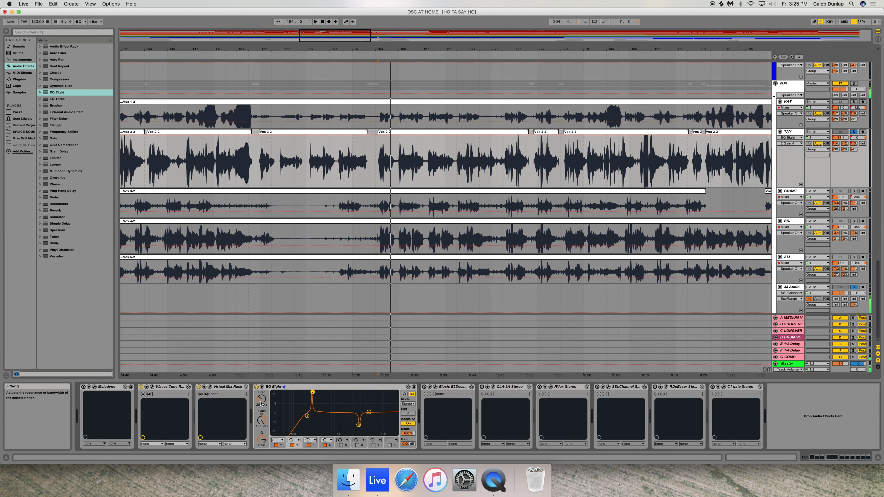
pyautogui.moveTo(262, 400); pyautogui.dragTo(261, 443)
pyautogui.press('space')
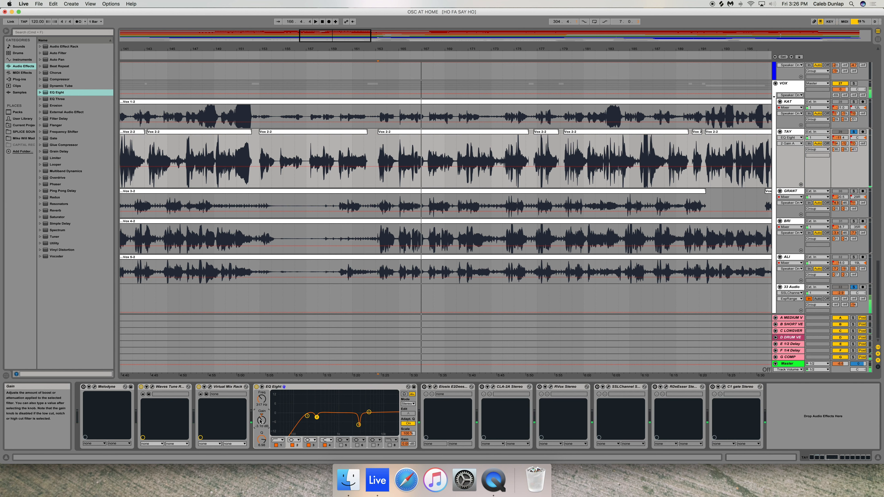
pyautogui.click(359, 425)
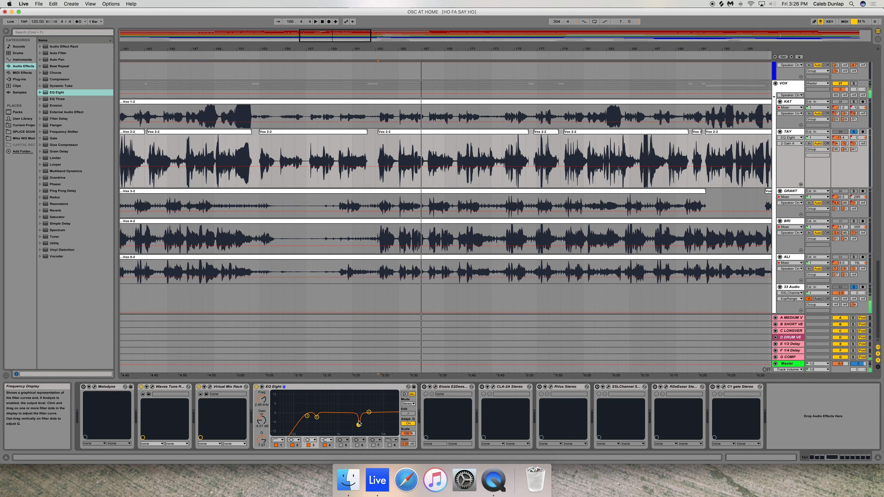
# Activate the Eiosis E2Deesser, examine its Male Singing preset settings, and close its window
pyautogui.click(322, 387)
pyautogui.click(428, 387)
pyautogui.click(435, 387)
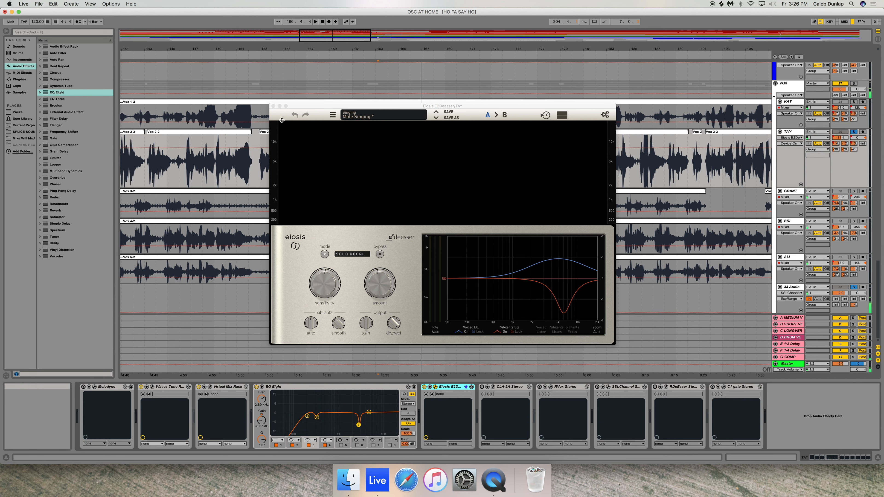
pyautogui.moveTo(288, 106); pyautogui.dragTo(289, 110)
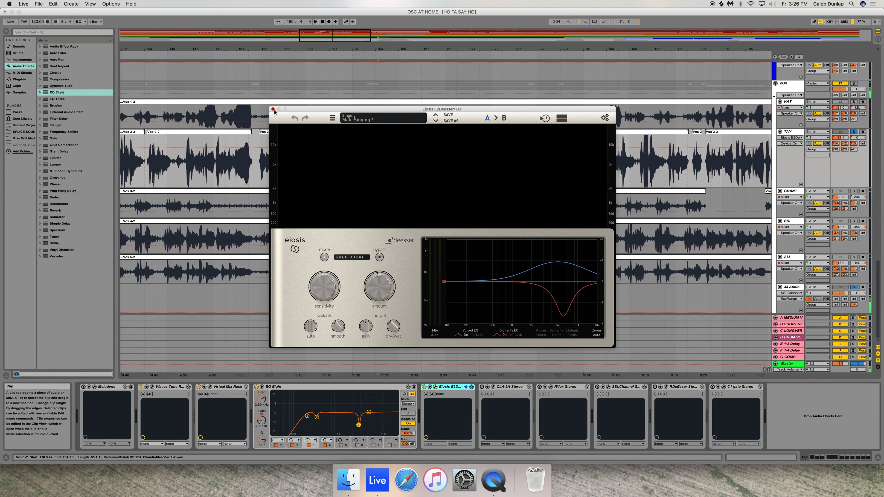
pyautogui.click(273, 110)
# Activate the CLA-2A compressor on the vocal and open its window just above the device chain
pyautogui.scroll(1, 322, 191)
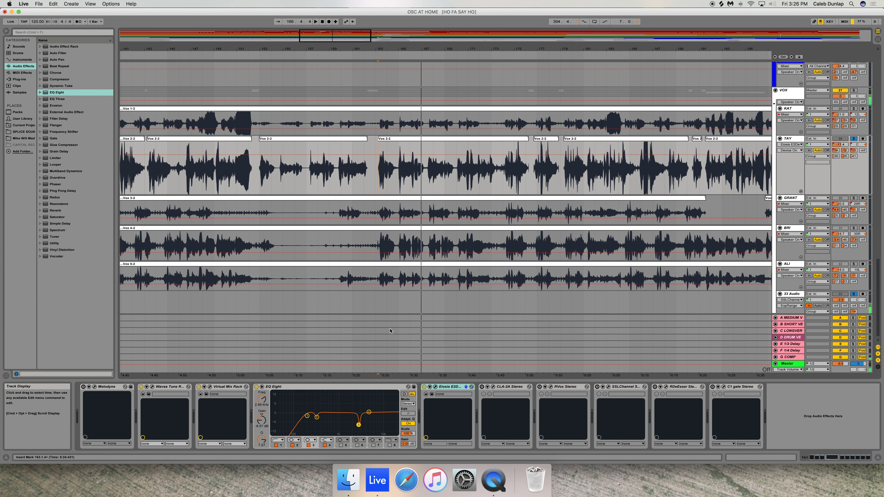
pyautogui.click(503, 387)
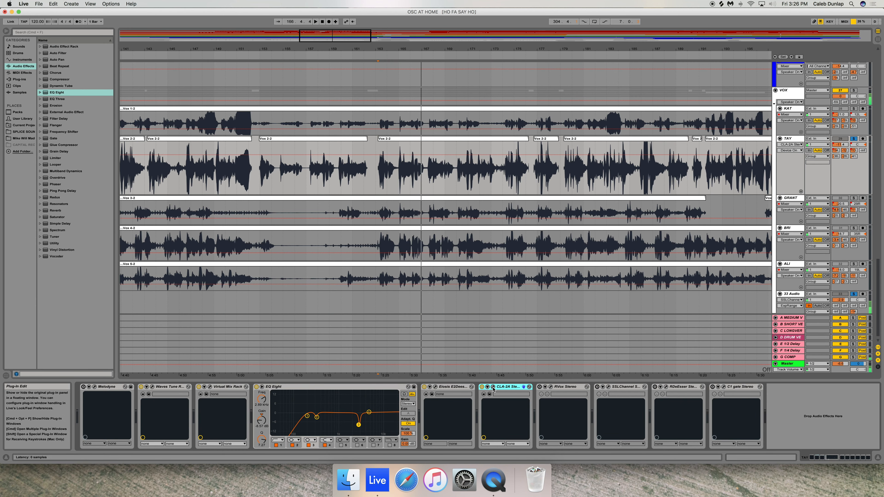
pyautogui.click(493, 387)
pyautogui.moveTo(480, 285); pyautogui.dragTo(418, 289)
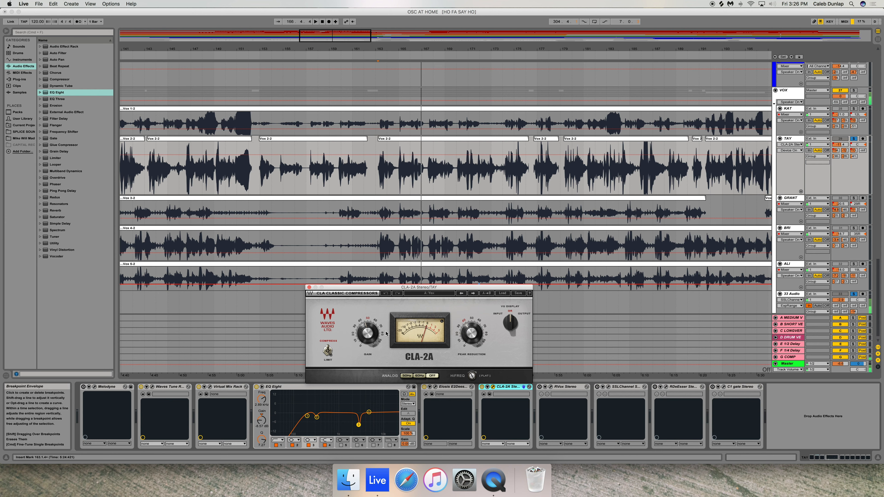
# Play the vocal with the CLA-2A on and bypassed to compare, switch it back on, and close its window
pyautogui.press('space')
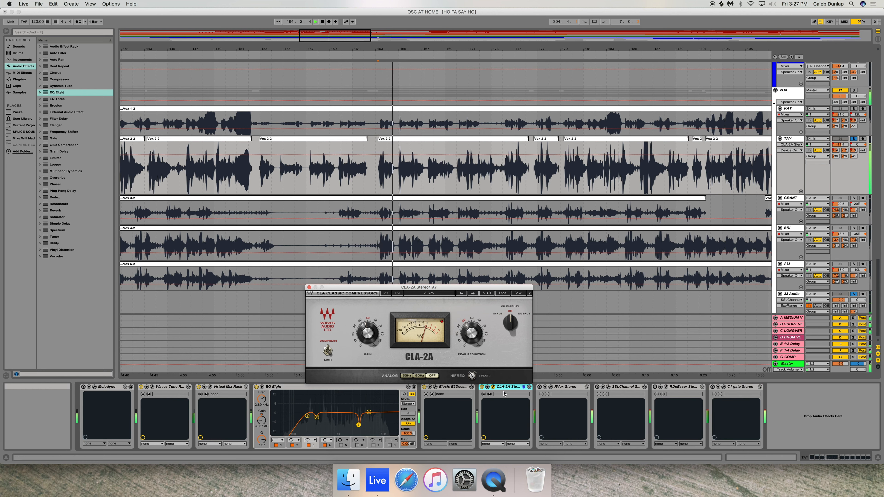
pyautogui.click(481, 390)
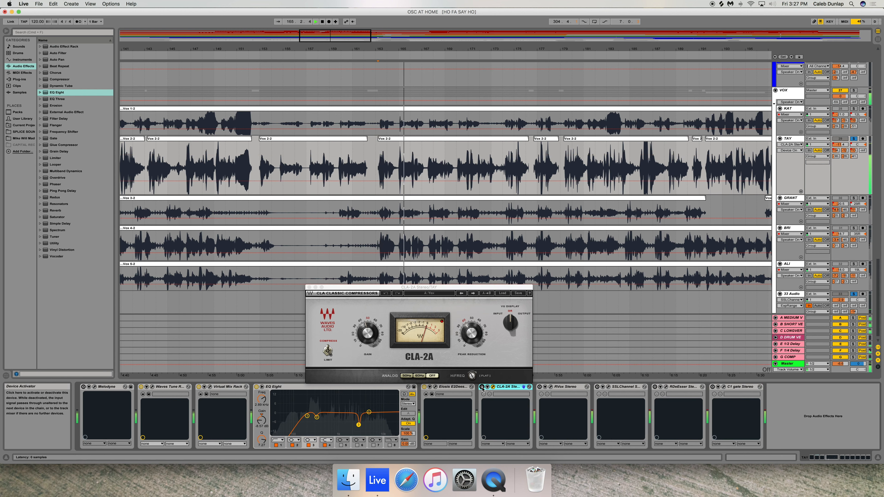
pyautogui.press('space')
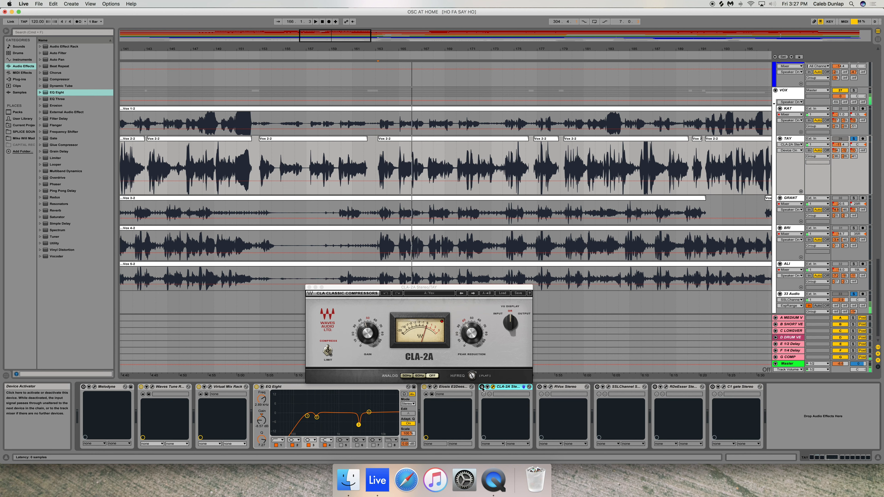
pyautogui.click(482, 387)
pyautogui.press('space')
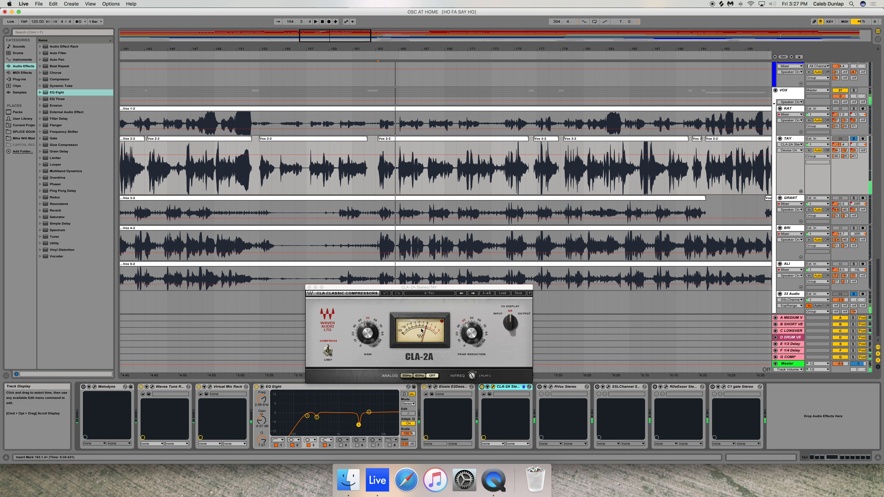
pyautogui.moveTo(349, 287); pyautogui.dragTo(344, 270)
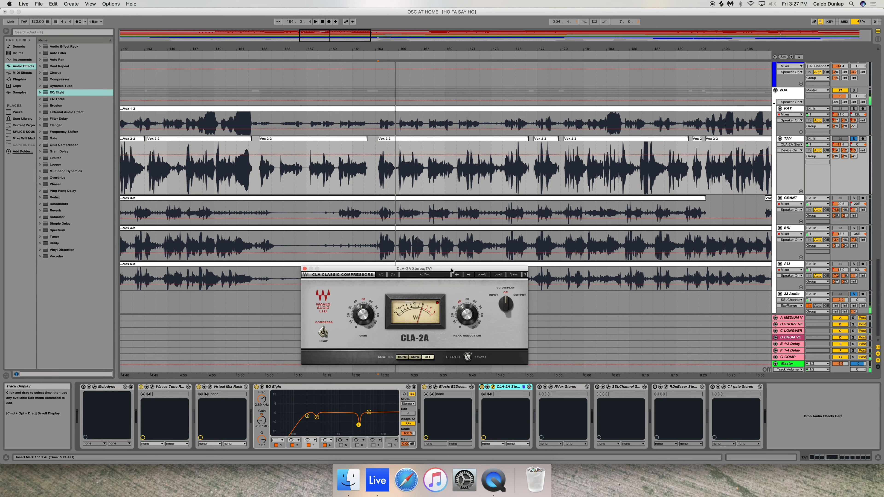
pyautogui.click(304, 270)
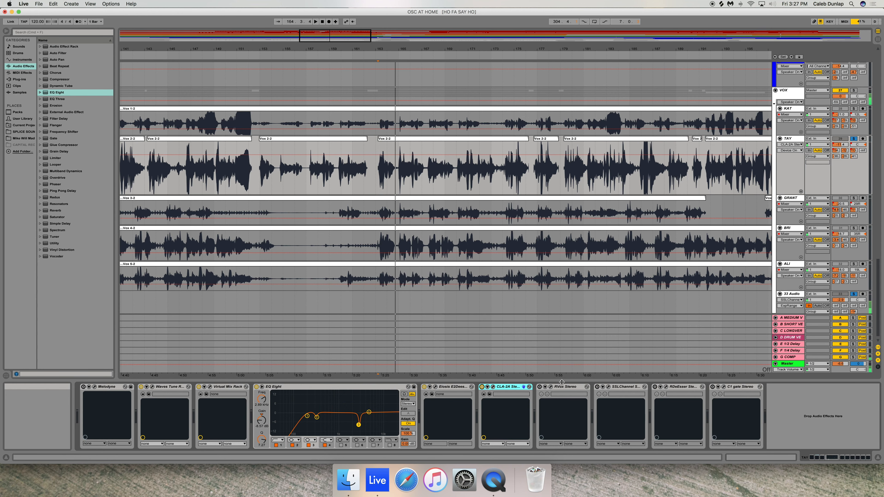
# Activate RVox, open its window over the middle of the arrangement, and select its compression control
pyautogui.click(550, 388)
pyautogui.click(551, 388)
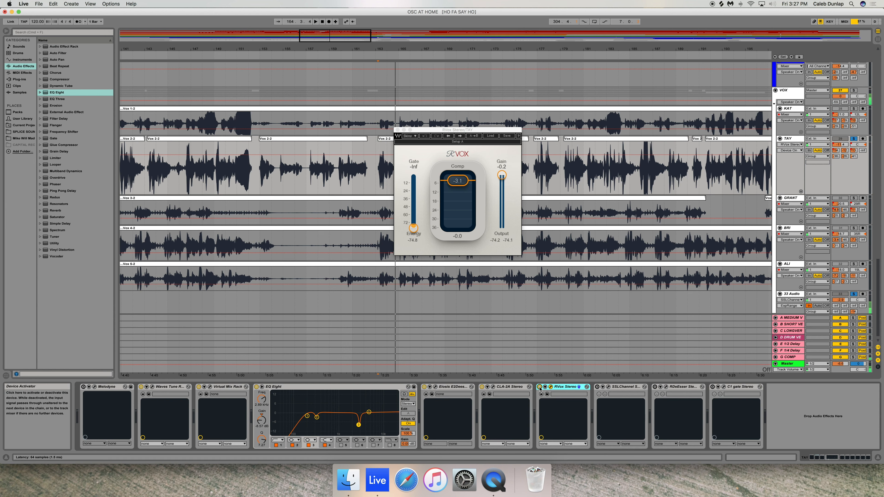
pyautogui.moveTo(459, 132); pyautogui.dragTo(447, 208)
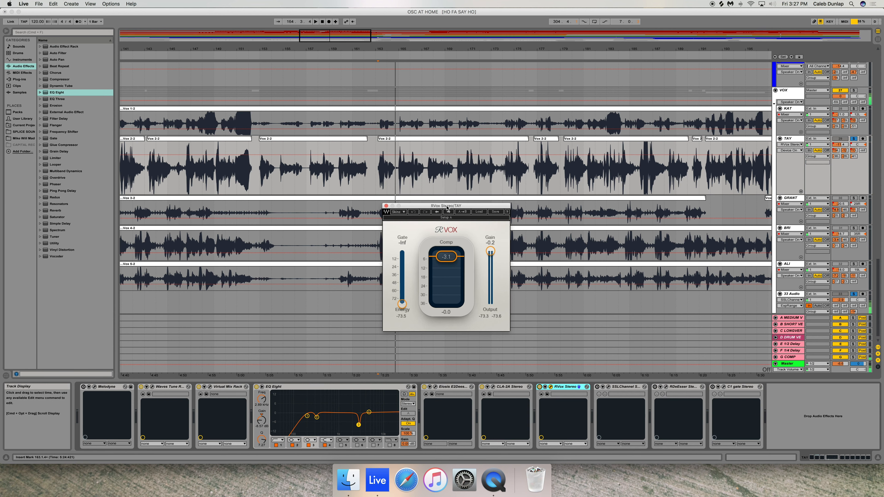
pyautogui.click(444, 261)
# Play the vocal with RVox on and bypassed to compare, switch it back on, and close its window
pyautogui.press('space')
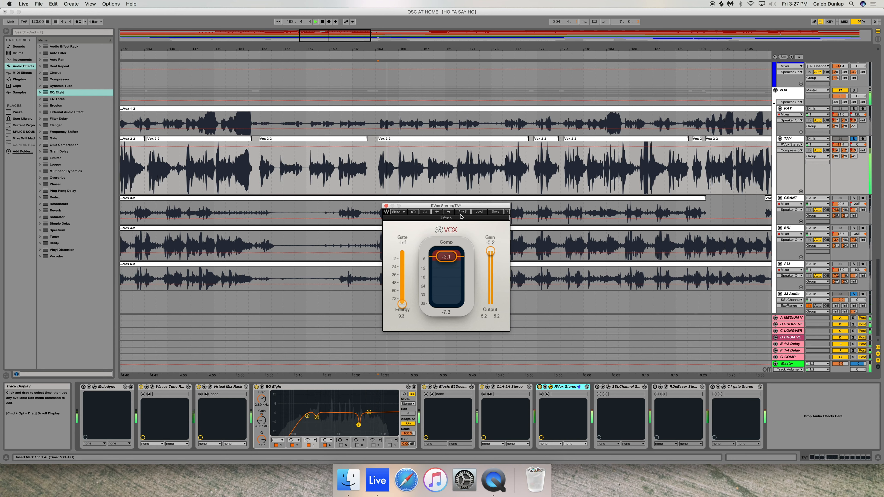
pyautogui.click(540, 388)
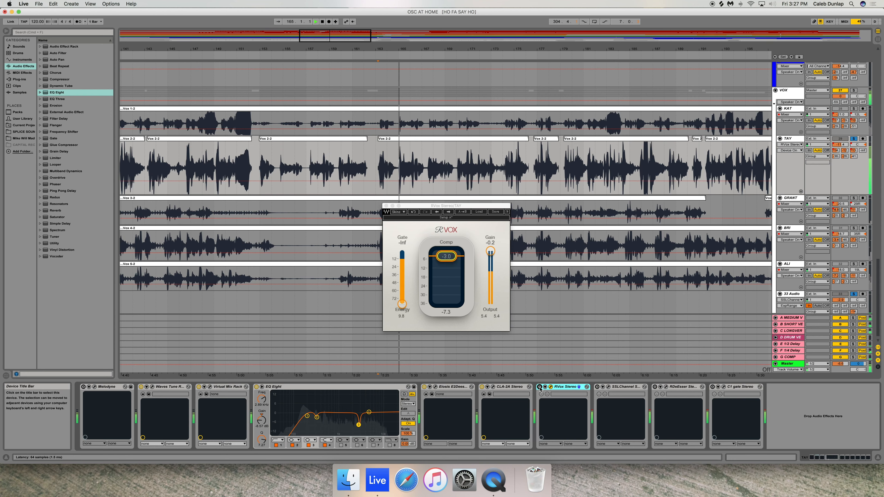
pyautogui.press('space')
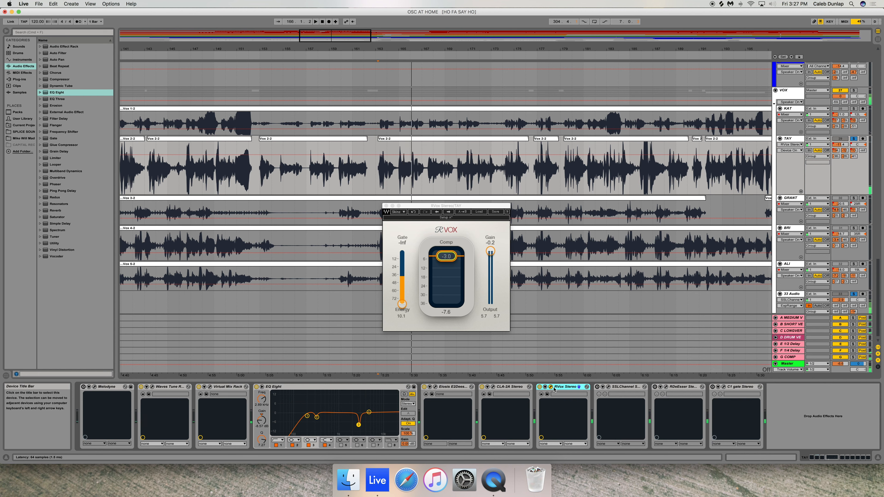
pyautogui.moveTo(441, 209); pyautogui.dragTo(440, 211)
pyautogui.click(385, 207)
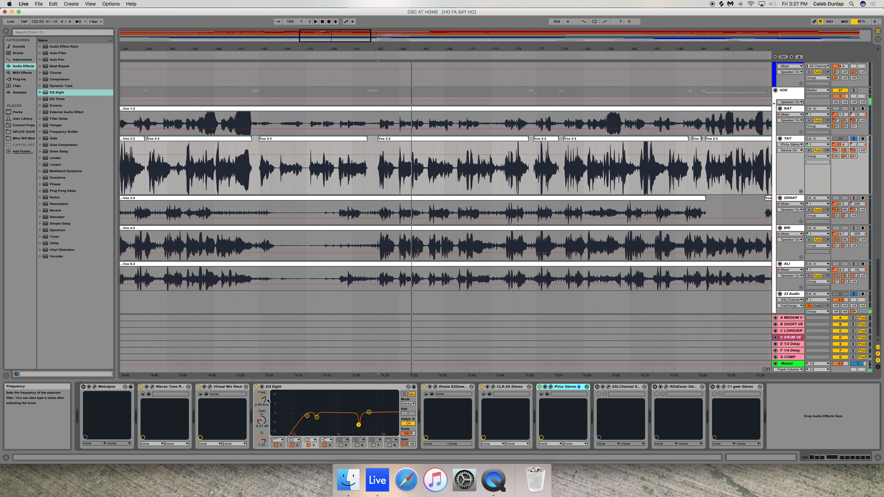
# Activate the SSLChannel plug-in and open its window over the arrangement, clear of the device chain
pyautogui.click(614, 389)
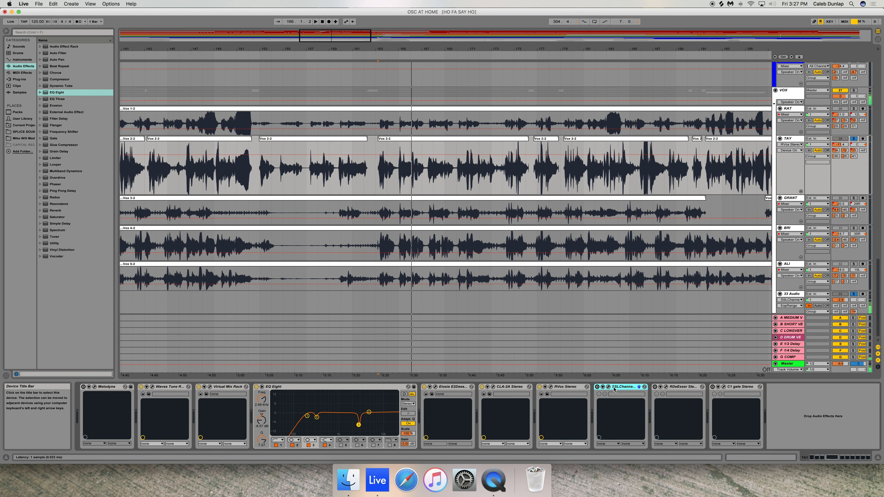
pyautogui.click(608, 387)
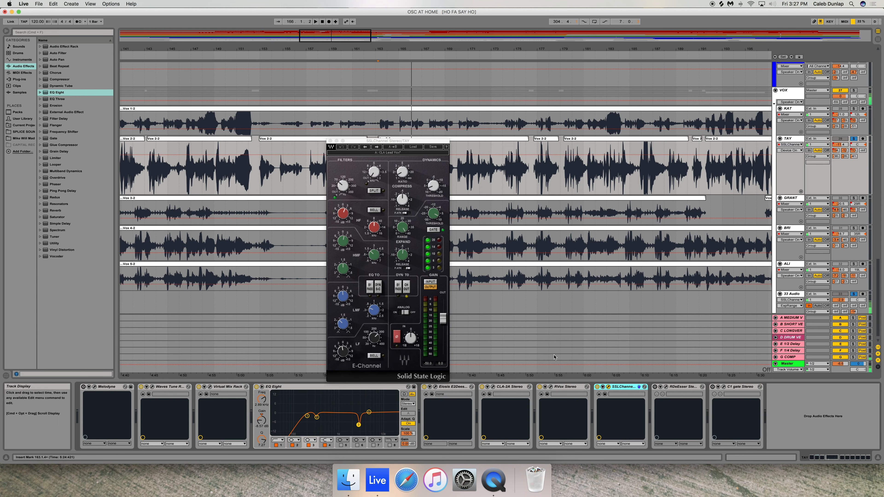
pyautogui.scroll(-1, 552, 360)
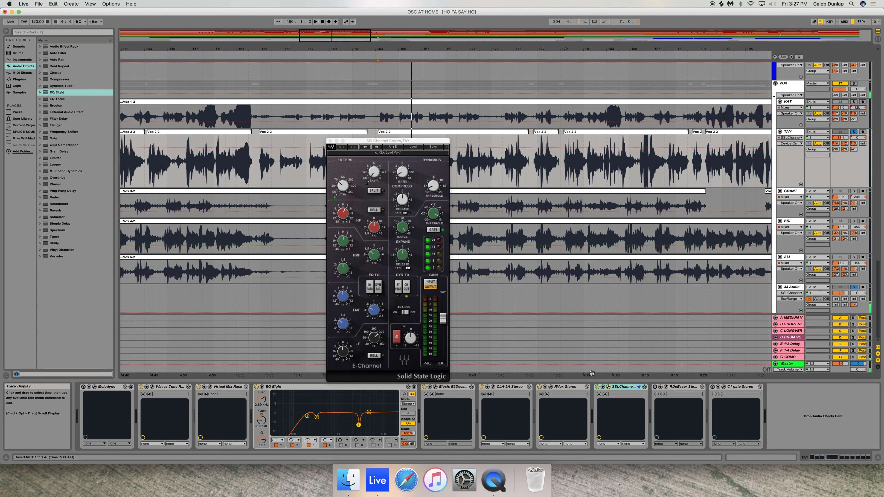
pyautogui.moveTo(403, 141); pyautogui.dragTo(477, 128)
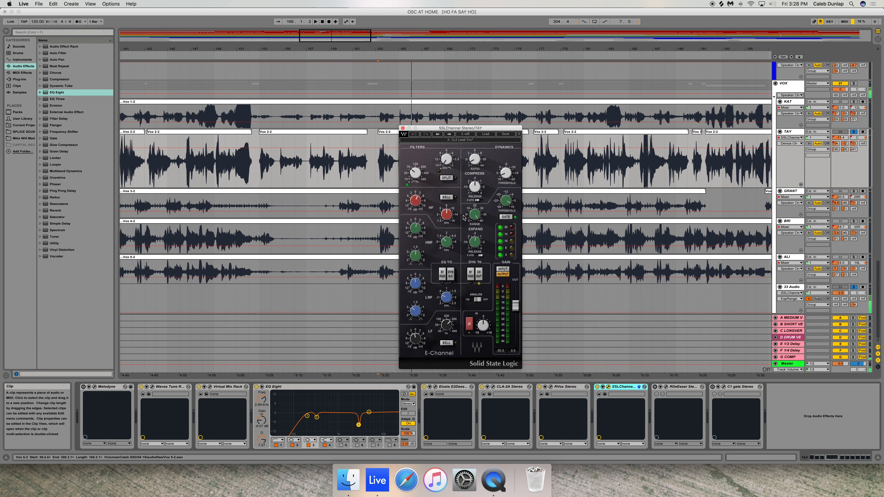
pyautogui.moveTo(463, 128); pyautogui.dragTo(463, 126)
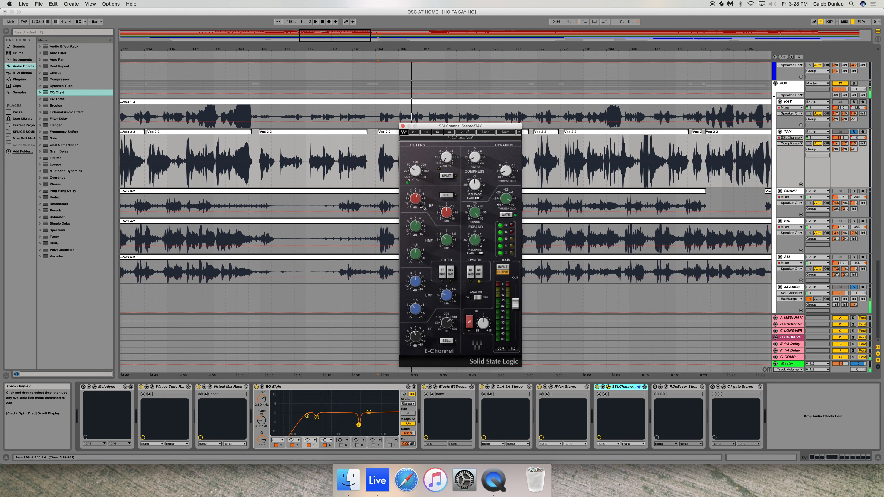
# Go through the SSLChannel's HF, HMF, LMF and LF equaliser controls and its compressor ratio
pyautogui.moveTo(415, 204)
pyautogui.click(446, 213)
pyautogui.click(416, 199)
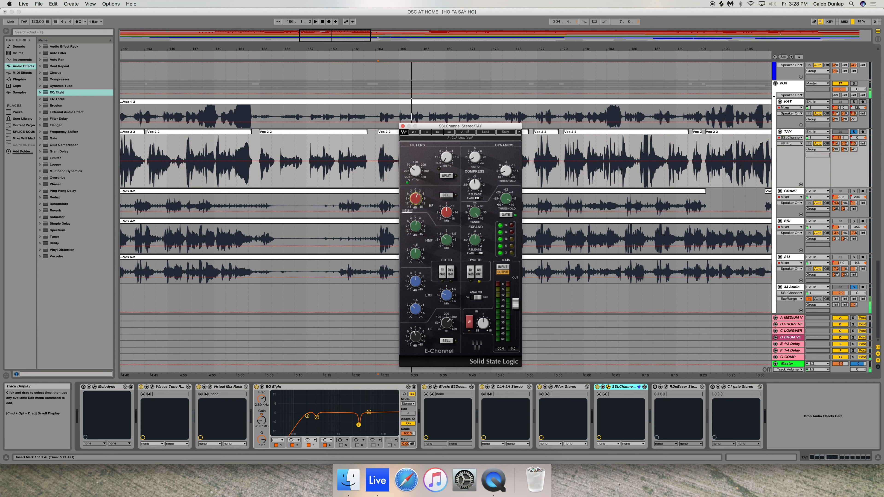
pyautogui.click(446, 240)
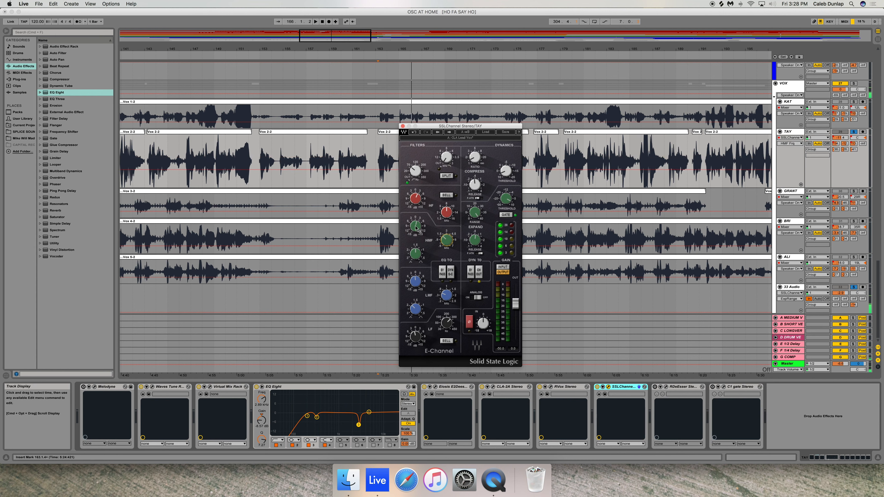
pyautogui.click(448, 297)
pyautogui.click(415, 281)
pyautogui.click(444, 325)
pyautogui.click(473, 160)
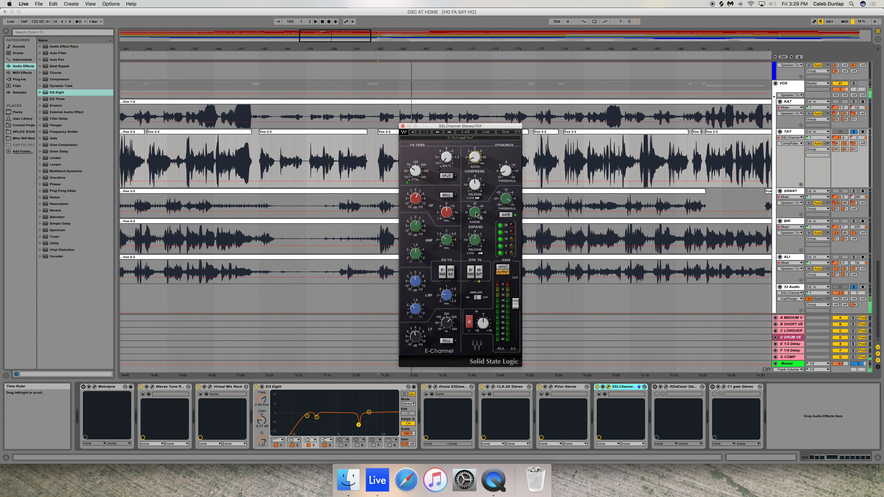
# Close the SSLChannel window and play the vocal with the plug-in on and bypassed to compare
pyautogui.click(402, 126)
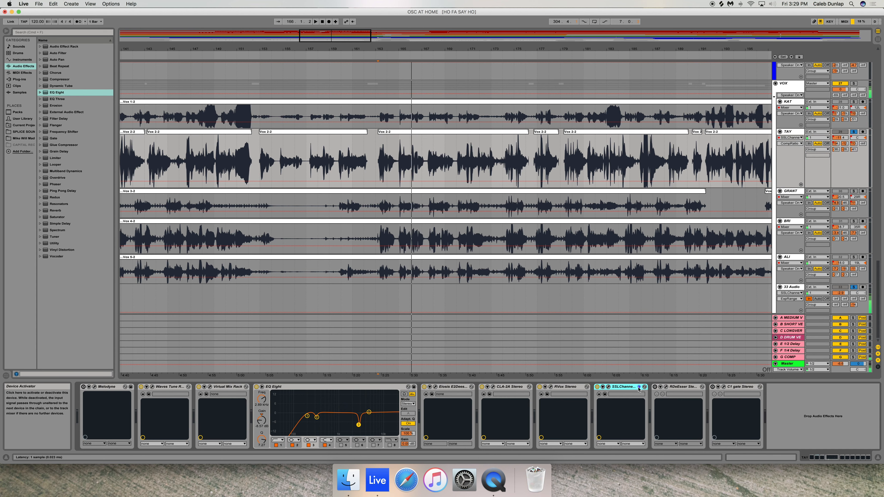
pyautogui.press('space')
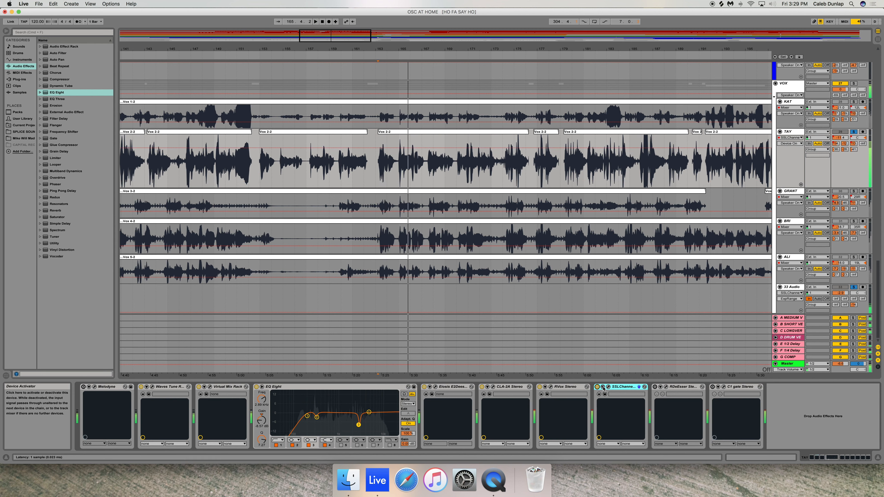
pyautogui.press('space')
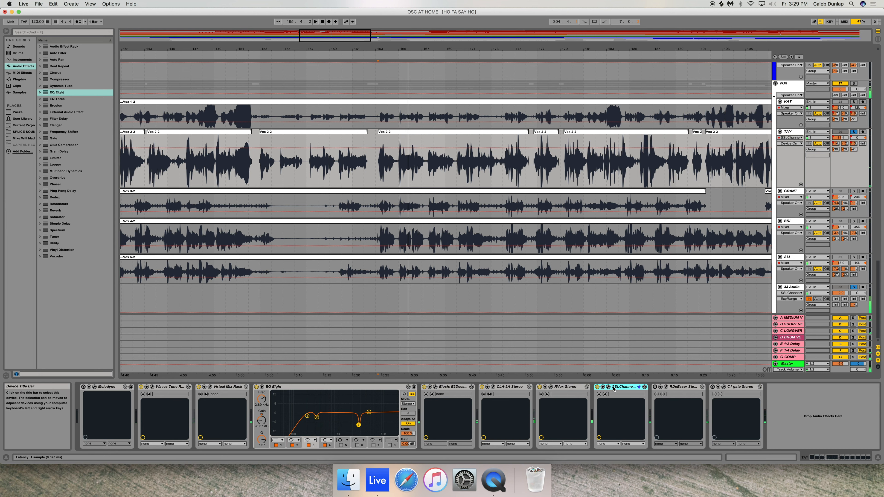
# Activate the RDeEsser plug-in and open its window over the middle of the arrangement
pyautogui.click(657, 387)
pyautogui.click(655, 387)
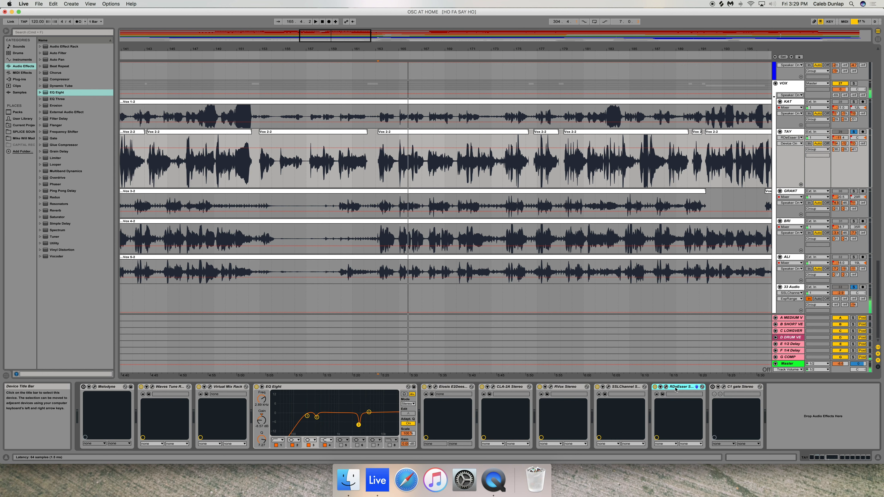
pyautogui.click(696, 386)
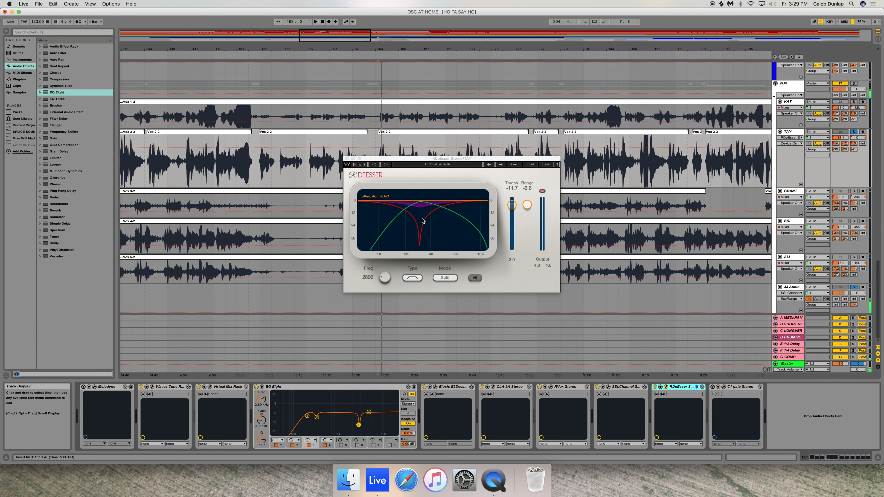
pyautogui.moveTo(443, 164)
pyautogui.mouseDown()
pyautogui.moveTo(446, 206)
pyautogui.moveTo(446, 177)
pyautogui.mouseUp()
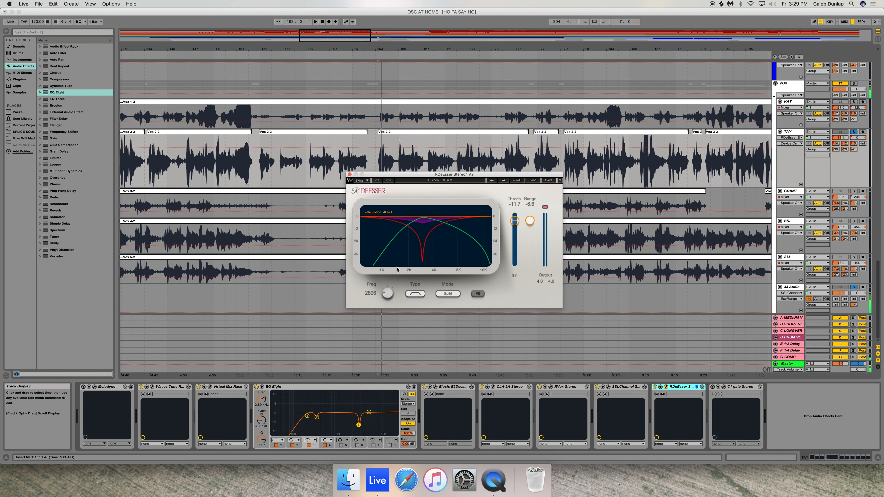
# Select the RDeEsser's threshold, adjust its range slightly, and close the plug-in window
pyautogui.click(515, 221)
pyautogui.moveTo(530, 224)
pyautogui.mouseDown()
pyautogui.moveTo(529, 253)
pyautogui.moveTo(530, 227)
pyautogui.mouseUp()
pyautogui.click(349, 174)
# Select the C1 gate device, and look through the medium, short and long reverb returns, ending on A MEDIUM VERB
pyautogui.click(733, 390)
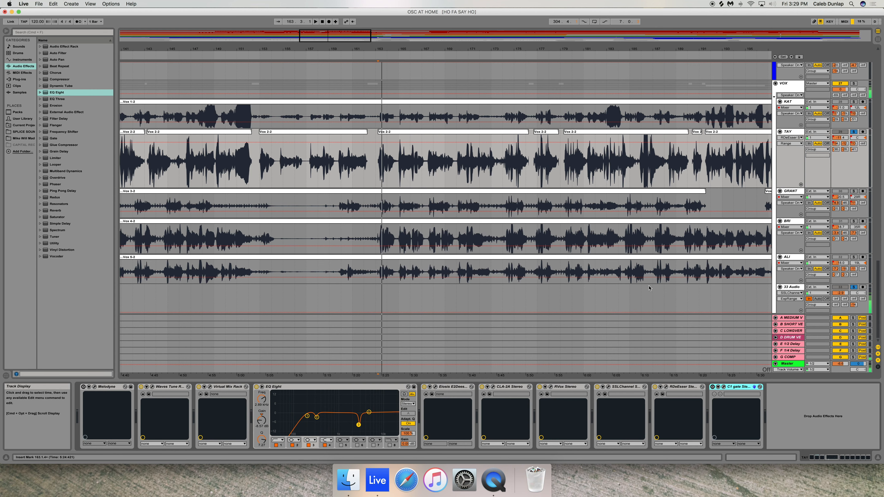
pyautogui.click(765, 318)
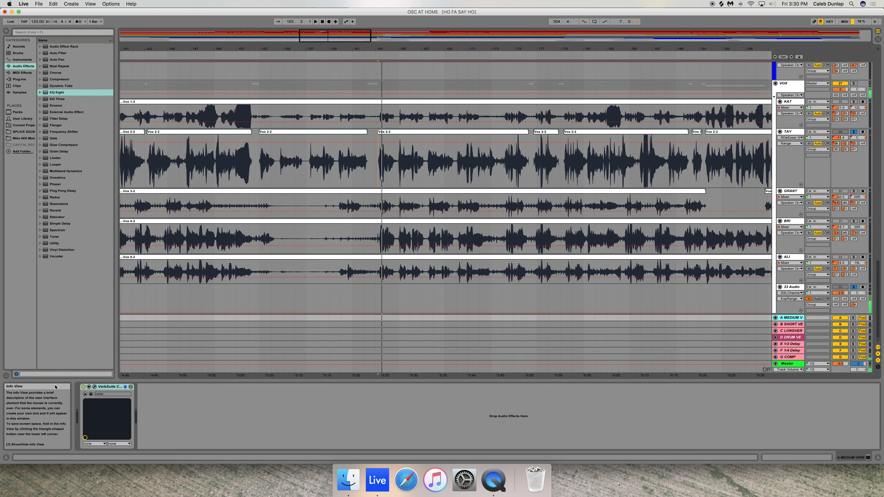
pyautogui.click(791, 318)
pyautogui.click(790, 324)
pyautogui.click(790, 330)
pyautogui.click(791, 319)
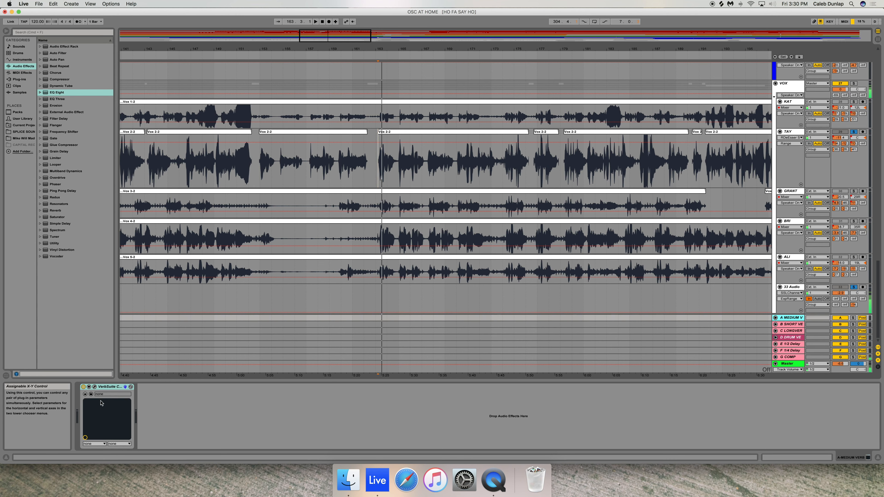
# Open VerbSuite Classics on the A MEDIUM VERB return, move its window clear of the vocal tracks to examine the settings, and close it
pyautogui.click(94, 387)
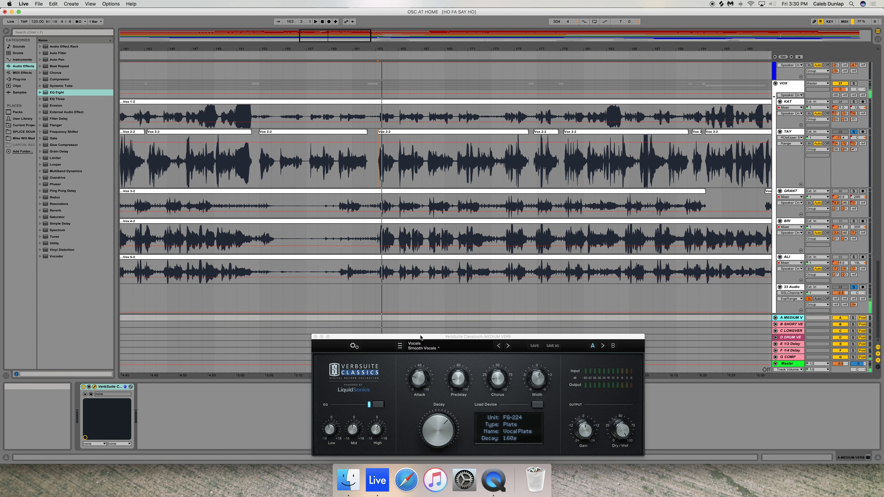
pyautogui.moveTo(418, 336); pyautogui.dragTo(373, 320)
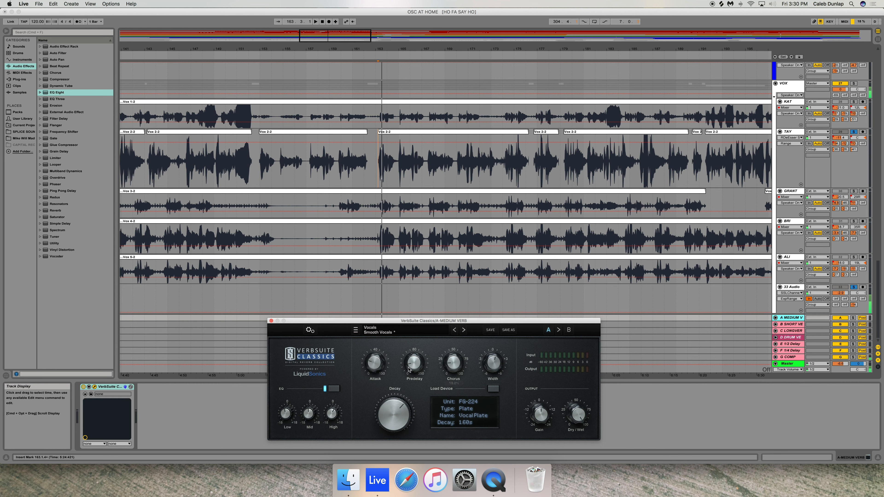
pyautogui.moveTo(411, 367)
pyautogui.moveTo(436, 321); pyautogui.dragTo(436, 320)
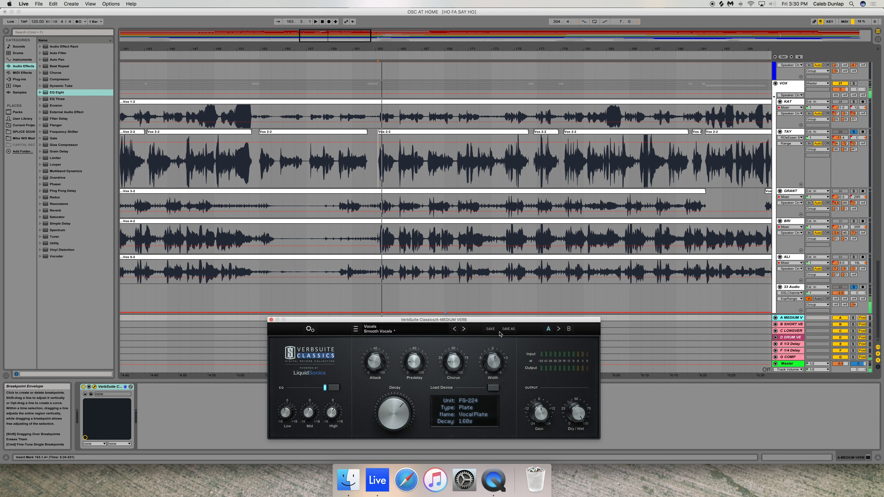
pyautogui.moveTo(501, 320); pyautogui.dragTo(504, 316)
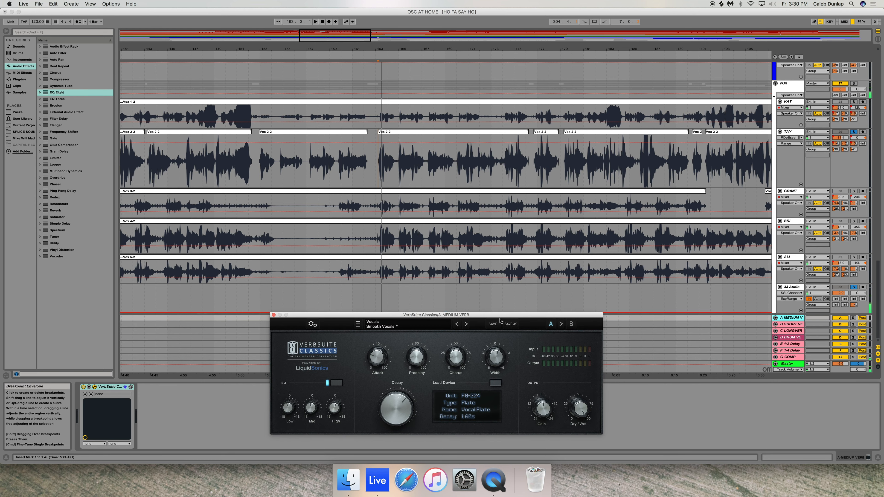
pyautogui.click(274, 315)
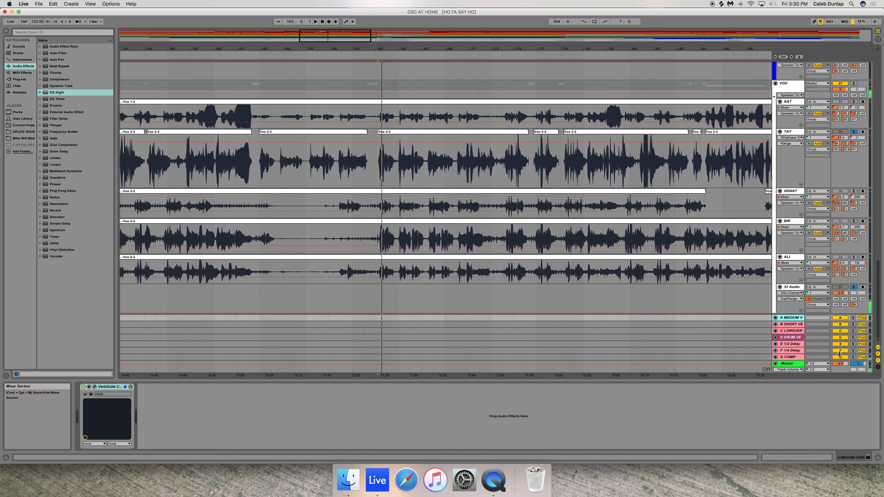
# Deactivate every return track except A MEDIUM VERB and play the lead vocal with only that reverb
pyautogui.click(840, 336)
pyautogui.click(840, 337)
pyautogui.click(841, 324)
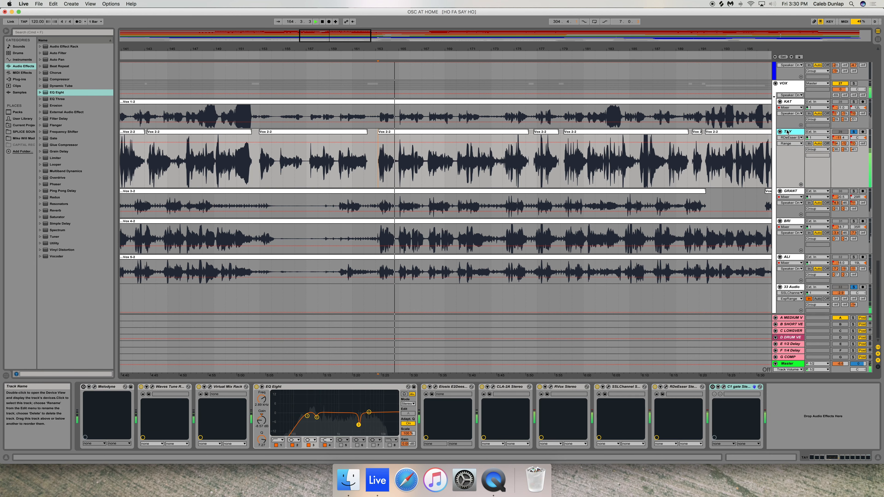
pyautogui.scroll(1, 838, 159)
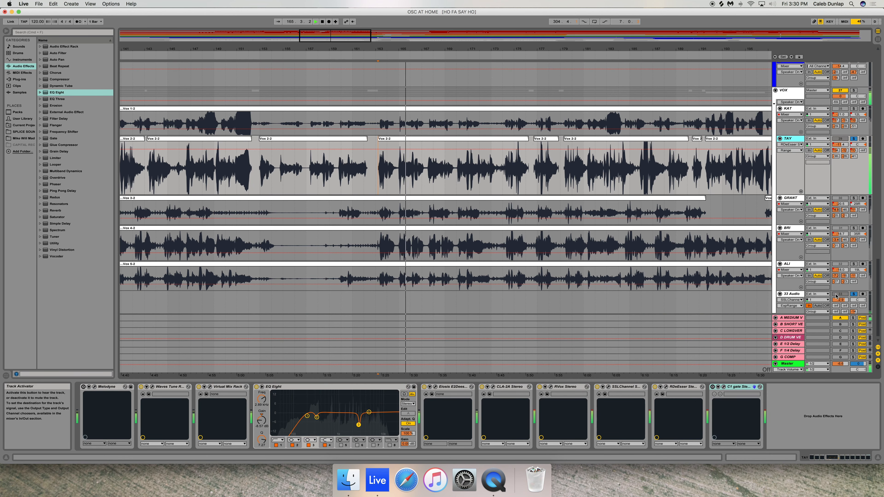
pyautogui.scroll(1, 829, 308)
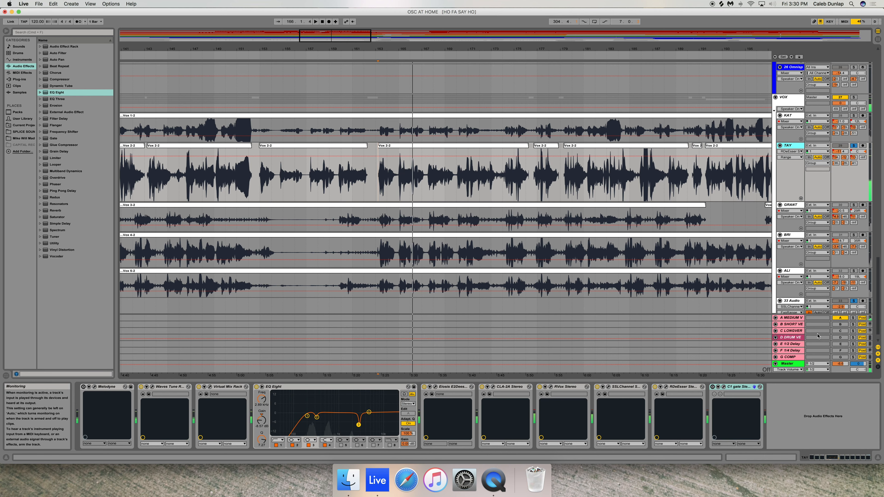
pyautogui.scroll(-2, 815, 311)
# Reactivate the B SHORT VERB return and open its VerbSuite Classics window
pyautogui.click(840, 324)
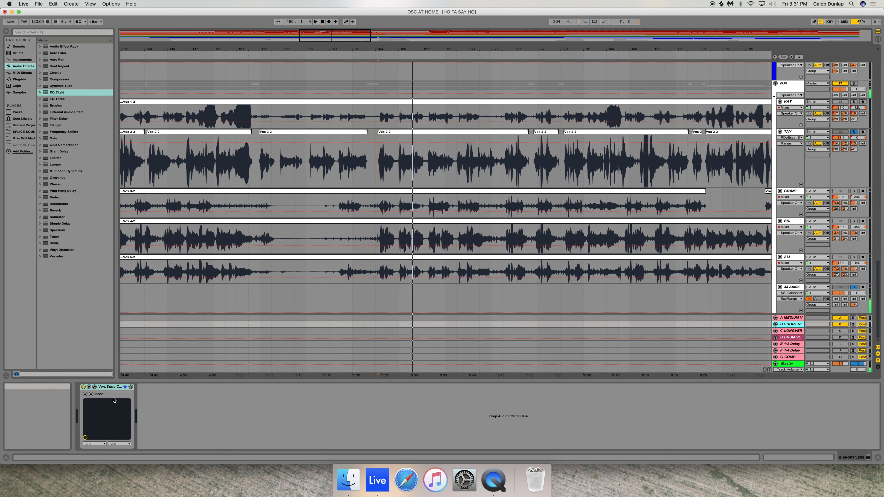
pyautogui.click(95, 386)
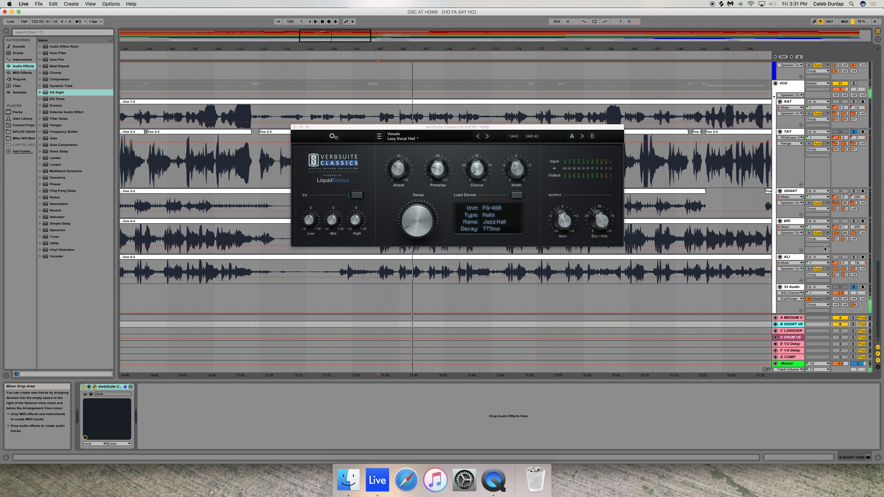
# Raise the lead vocal's send to B SHORT VERB to 0 dB and play the vocal to hear the reverb
pyautogui.moveTo(846, 144); pyautogui.dragTo(846, 128)
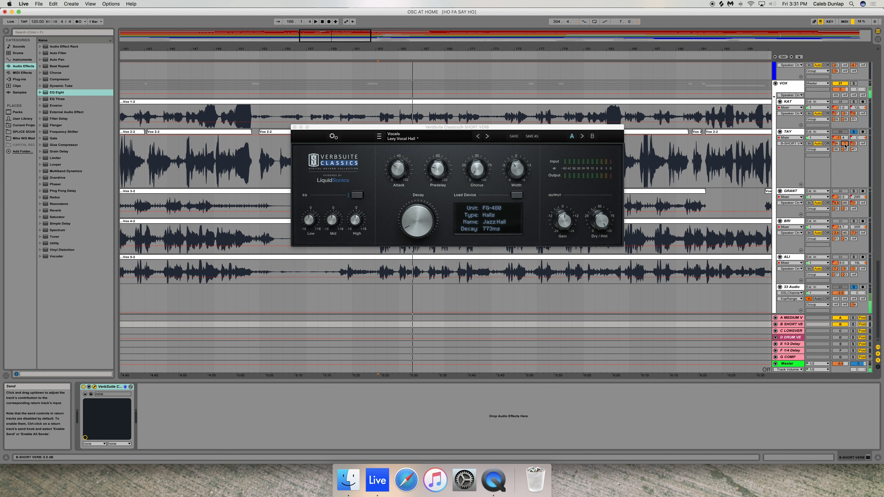
pyautogui.press('space')
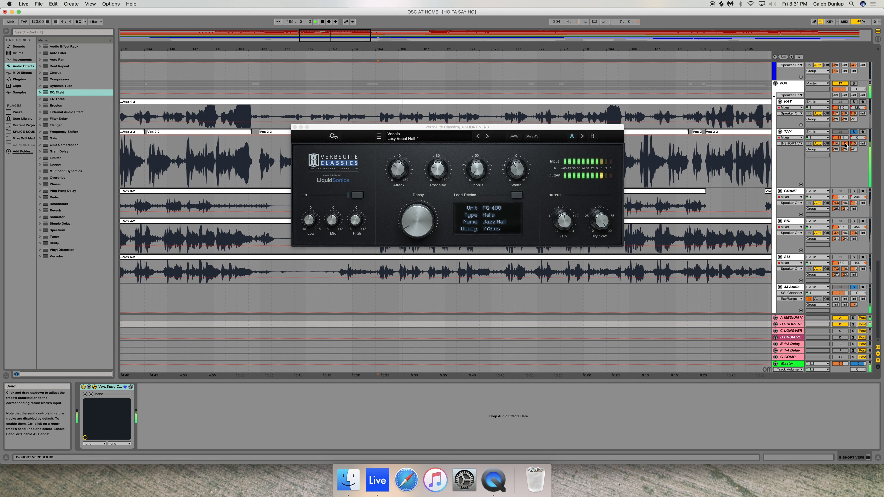
pyautogui.press('space')
# Set the lead vocal's B SHORT VERB send to about -12.6 dB while playing the vocal, and stop playback
pyautogui.moveTo(845, 144); pyautogui.dragTo(844, 149)
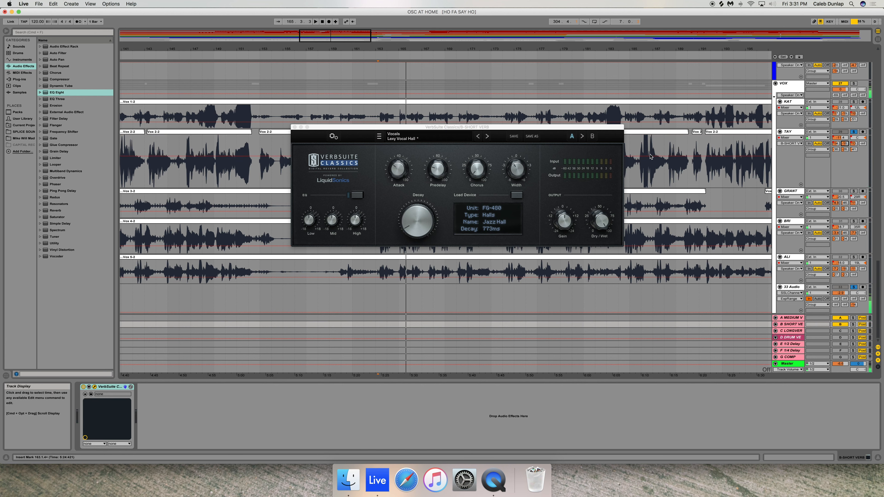
pyautogui.press('space')
pyautogui.moveTo(845, 143); pyautogui.dragTo(844, 139)
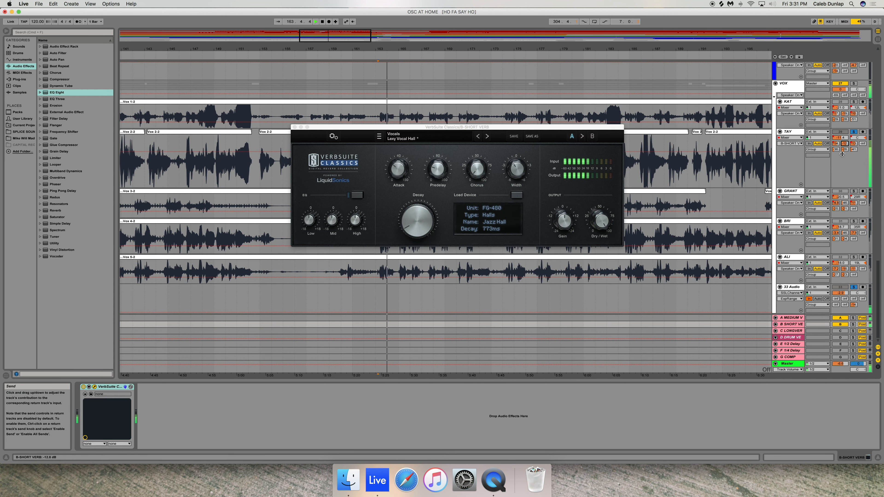
pyautogui.scroll(1, 841, 244)
pyautogui.press('space')
# Reactivate the C LONGVERB return, open its H-Reverb window over the arrangement, and set the reverb time to 4.20 seconds
pyautogui.click(840, 331)
pyautogui.click(793, 332)
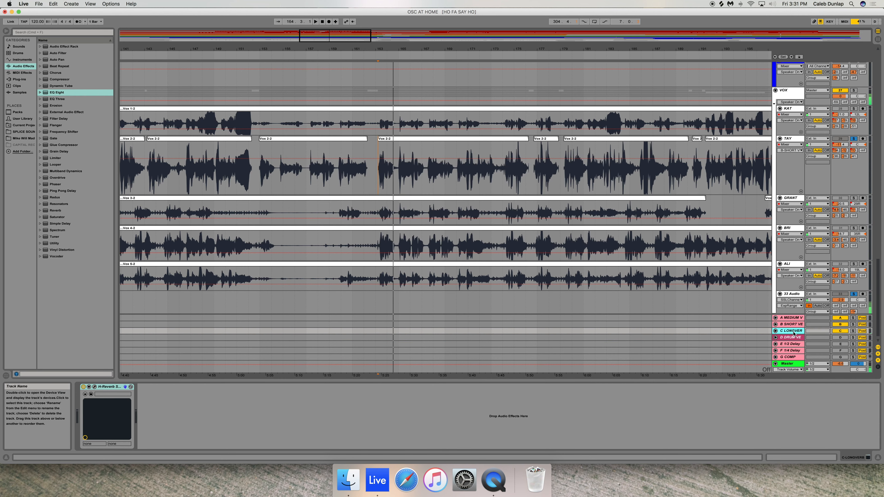
pyautogui.click(95, 386)
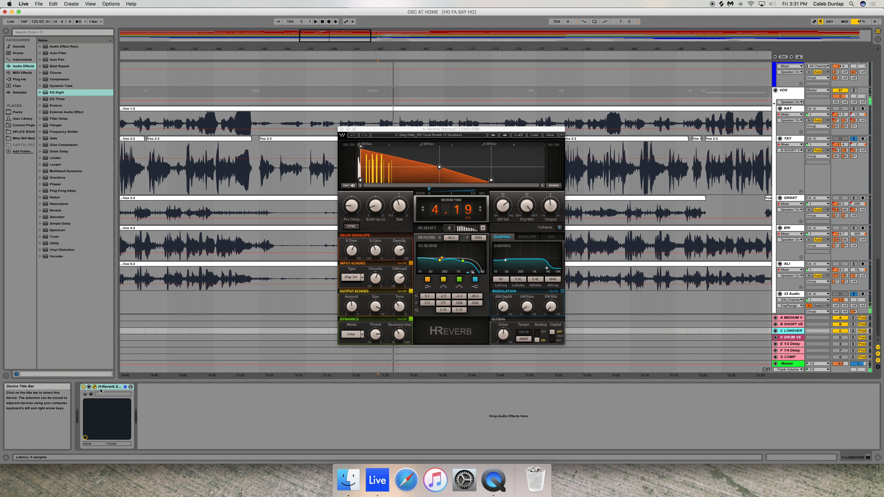
pyautogui.moveTo(455, 131); pyautogui.dragTo(488, 133)
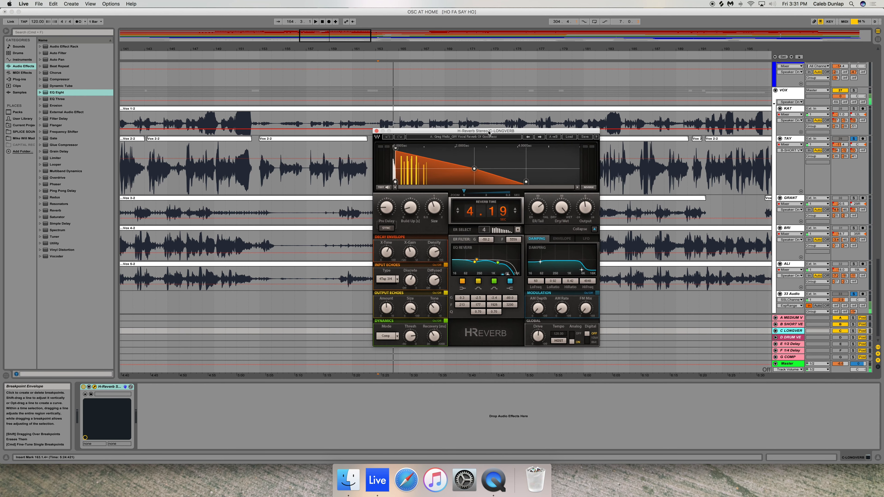
pyautogui.click(489, 220)
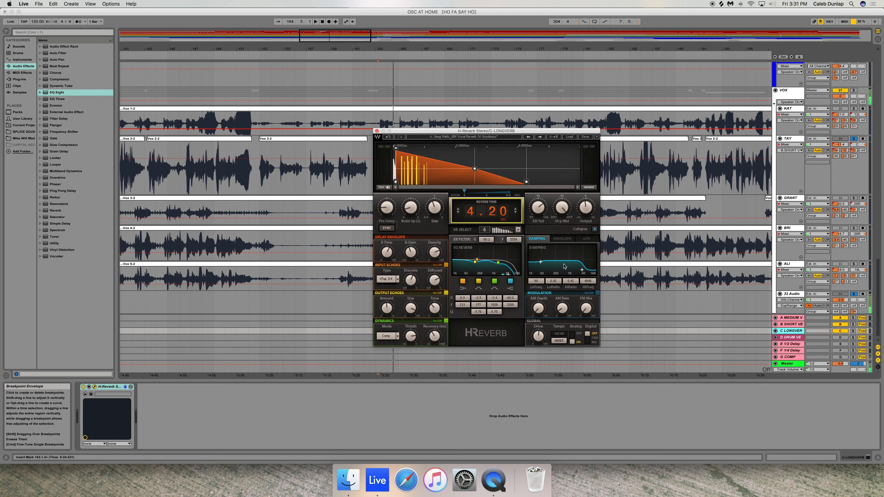